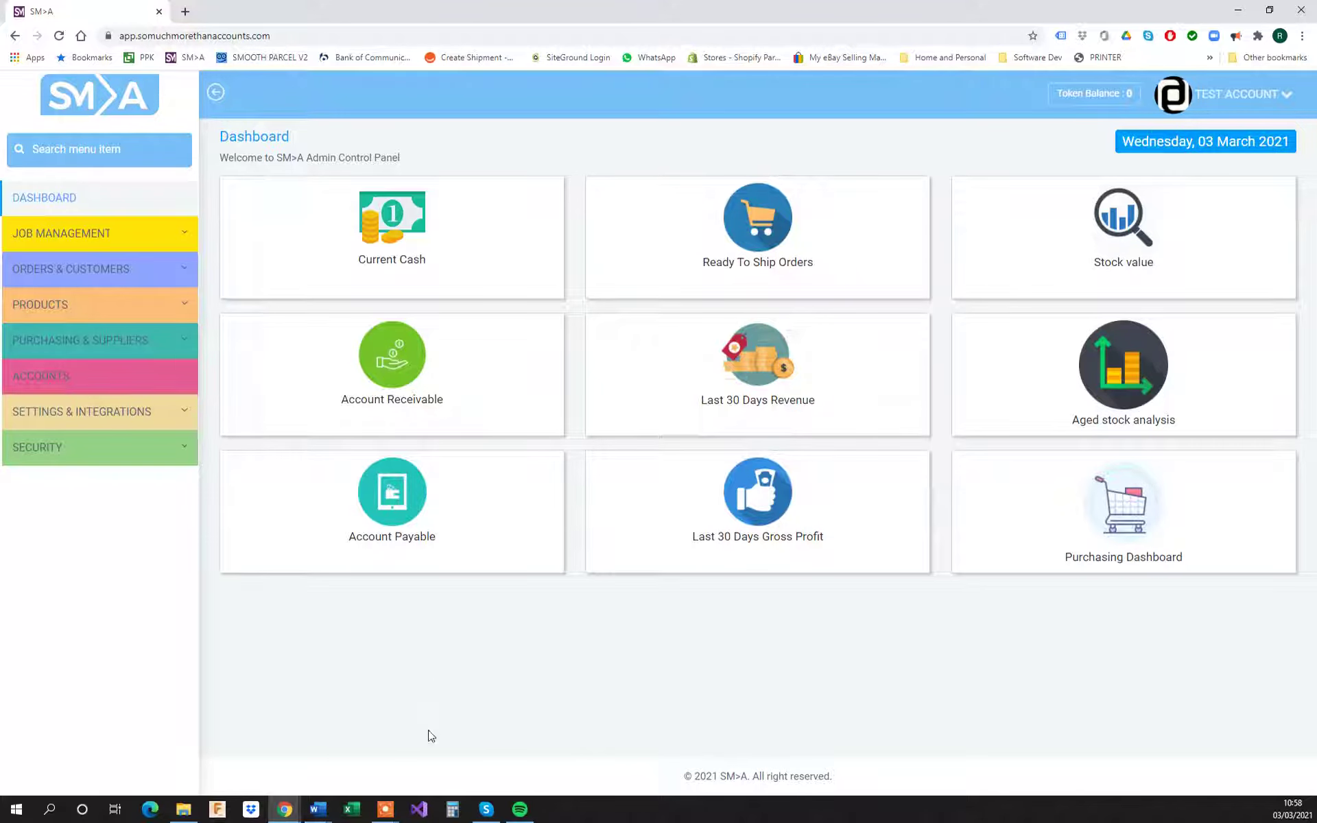
Open the product records list and start adding a new product
{"action": "left_click", "coordinate": [77, 305]}
{"action": "left_click", "coordinate": [81, 343]}
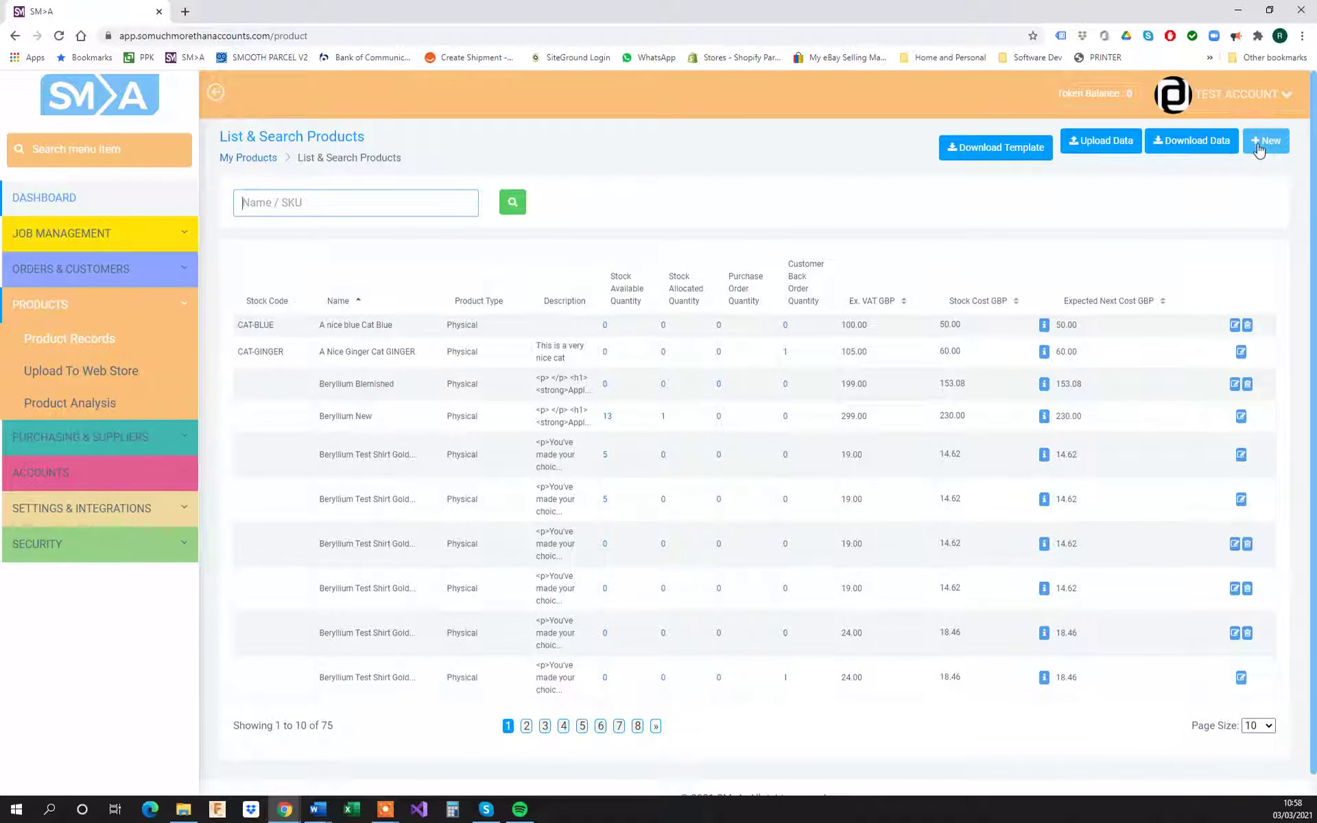
{"action": "left_click", "coordinate": [1269, 144]}
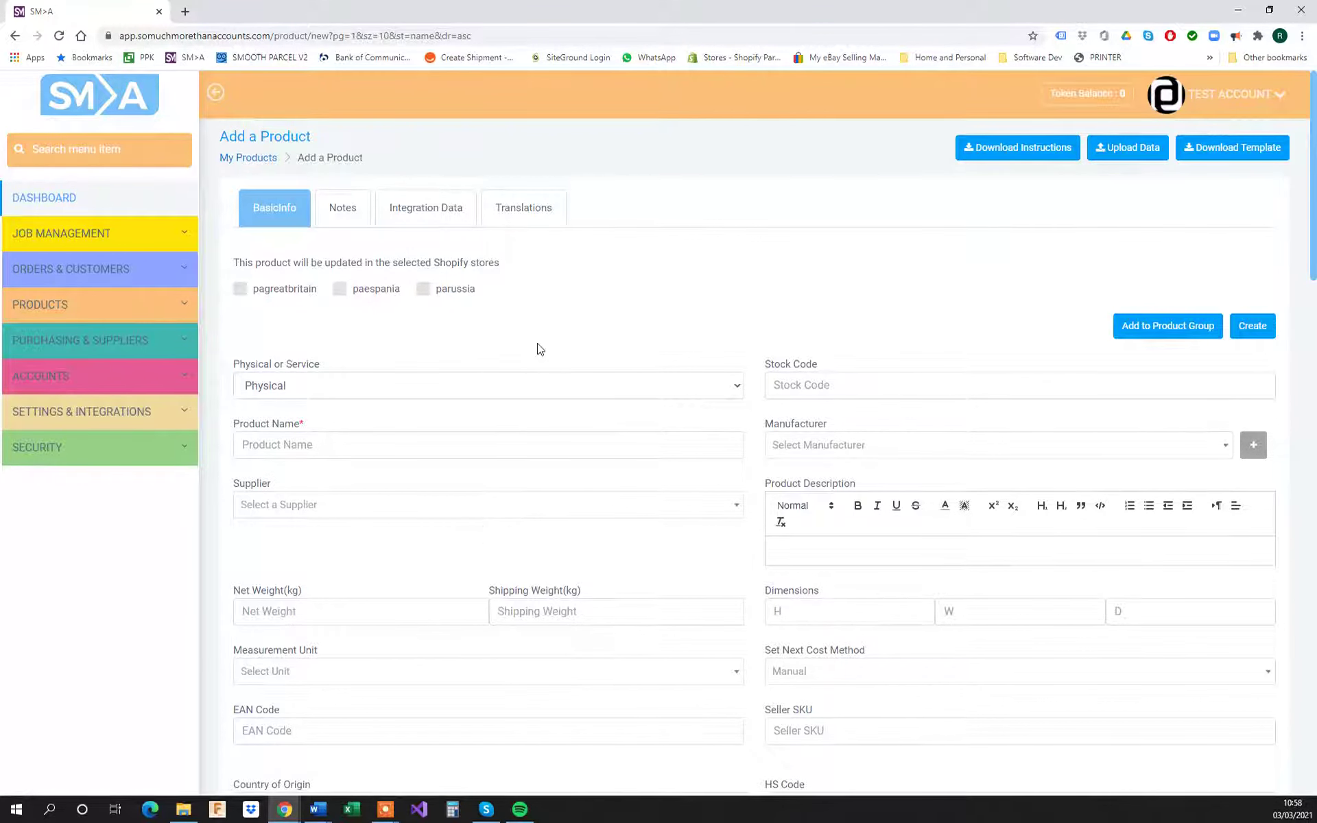
Name the product "Test Product 21" and give it the stock code TEST-PROD-21
{"action": "scroll", "coordinate": [538, 347], "scroll_direction": "down", "scroll_amount": 1}
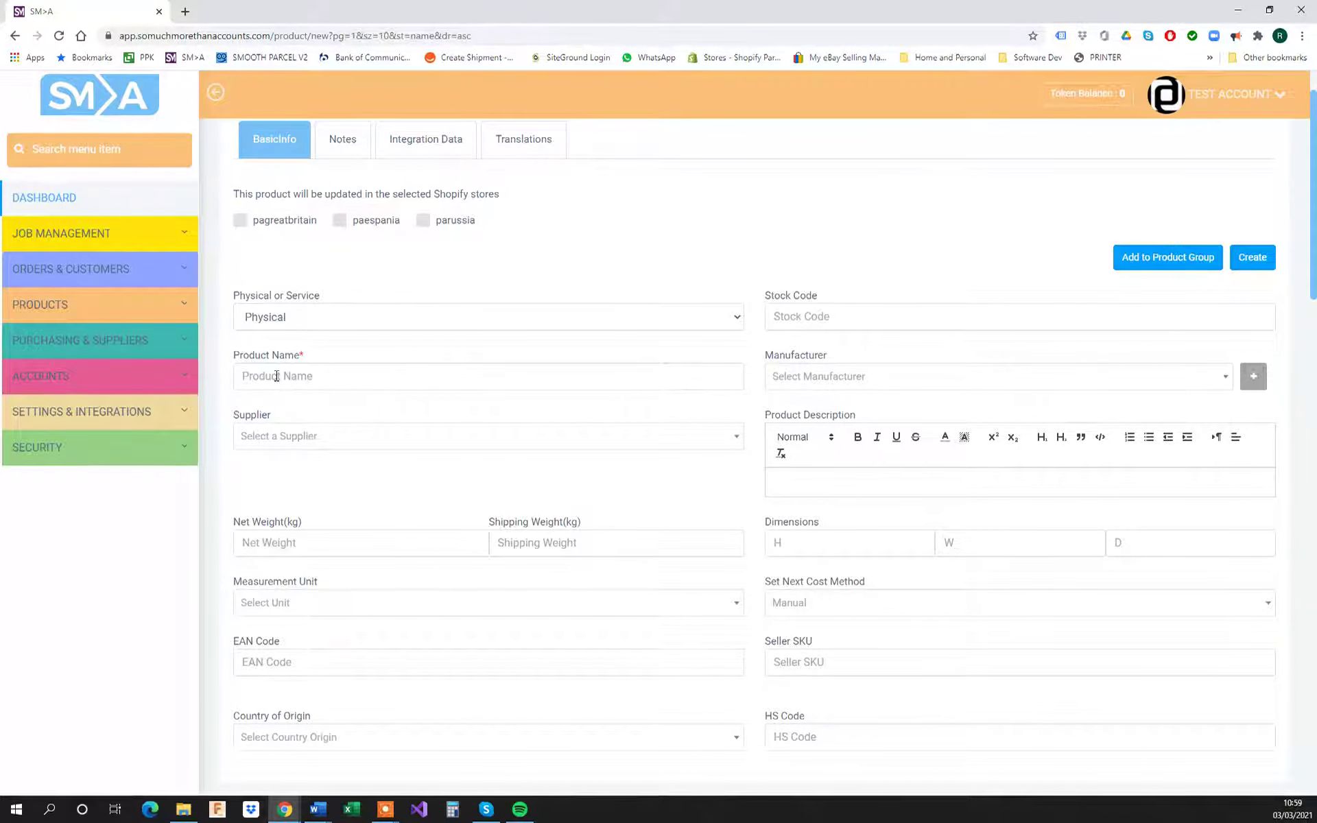
{"action": "left_click", "coordinate": [309, 373]}
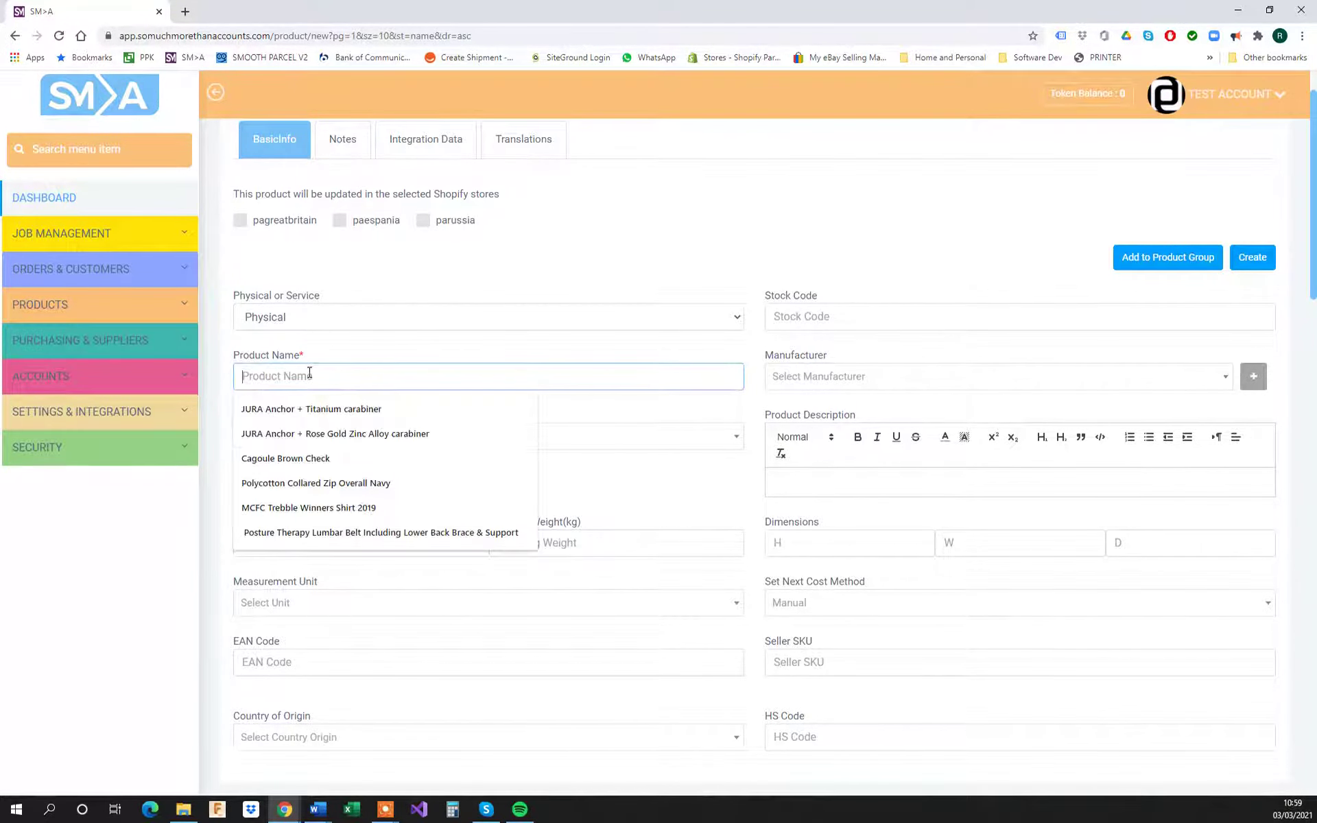
{"action": "type", "text": "Test"}
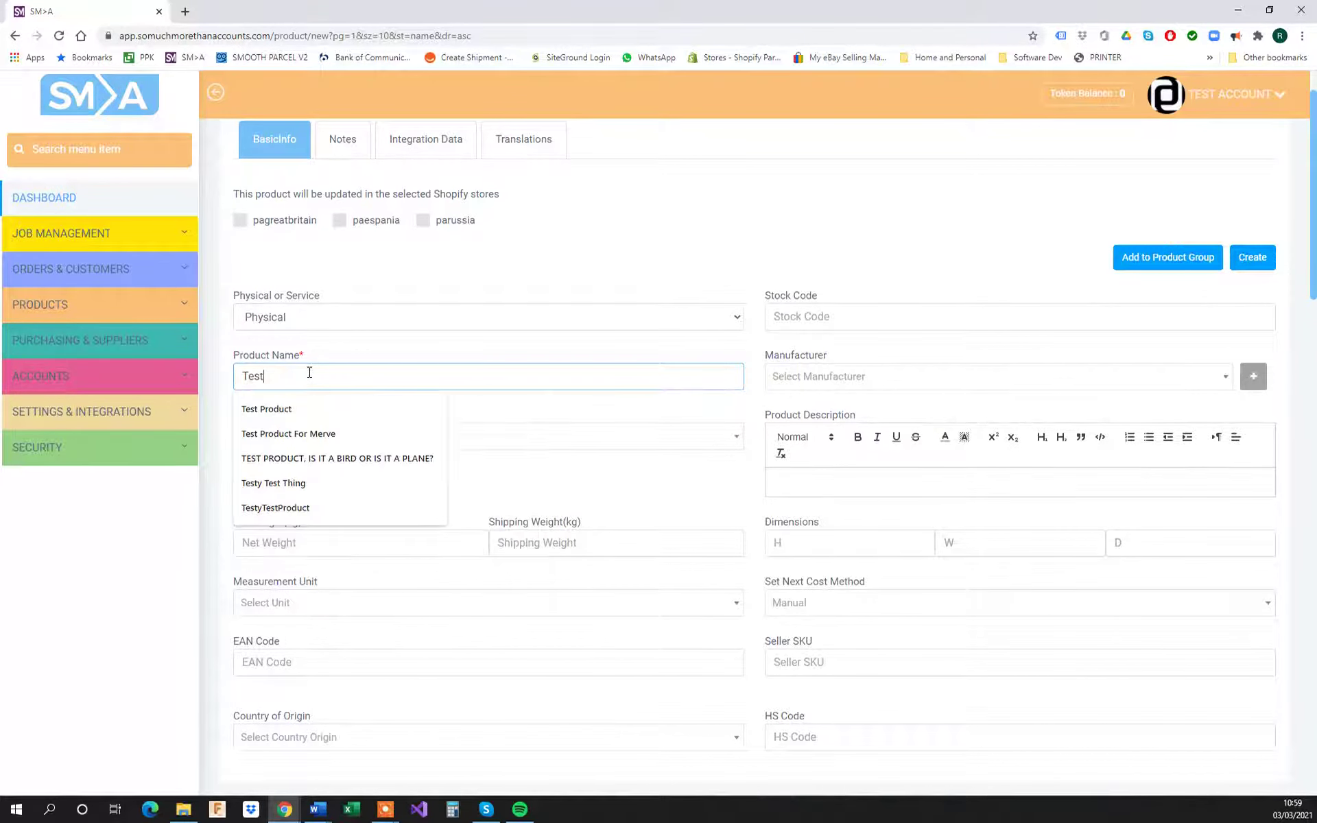
{"action": "type", "text": " Product 21"}
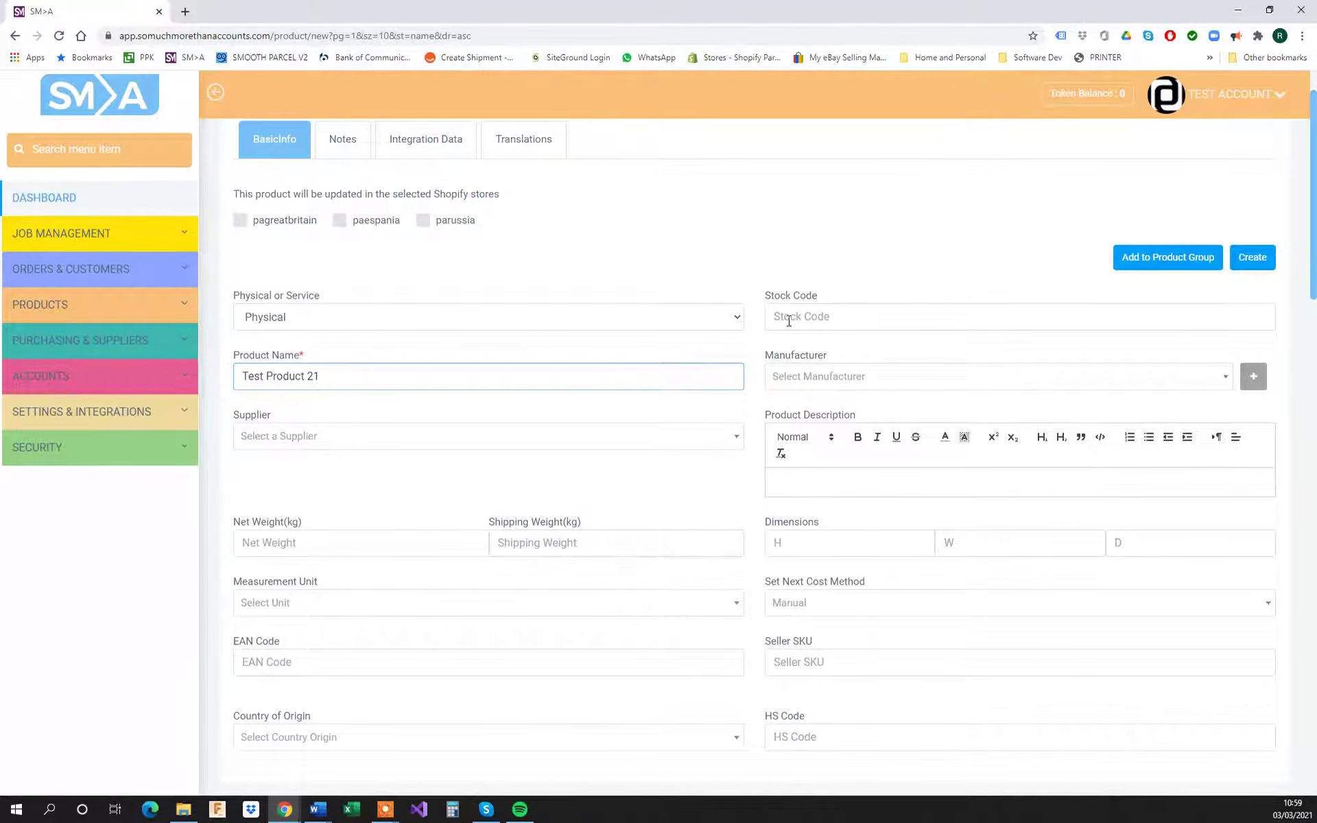
{"action": "left_click", "coordinate": [835, 325]}
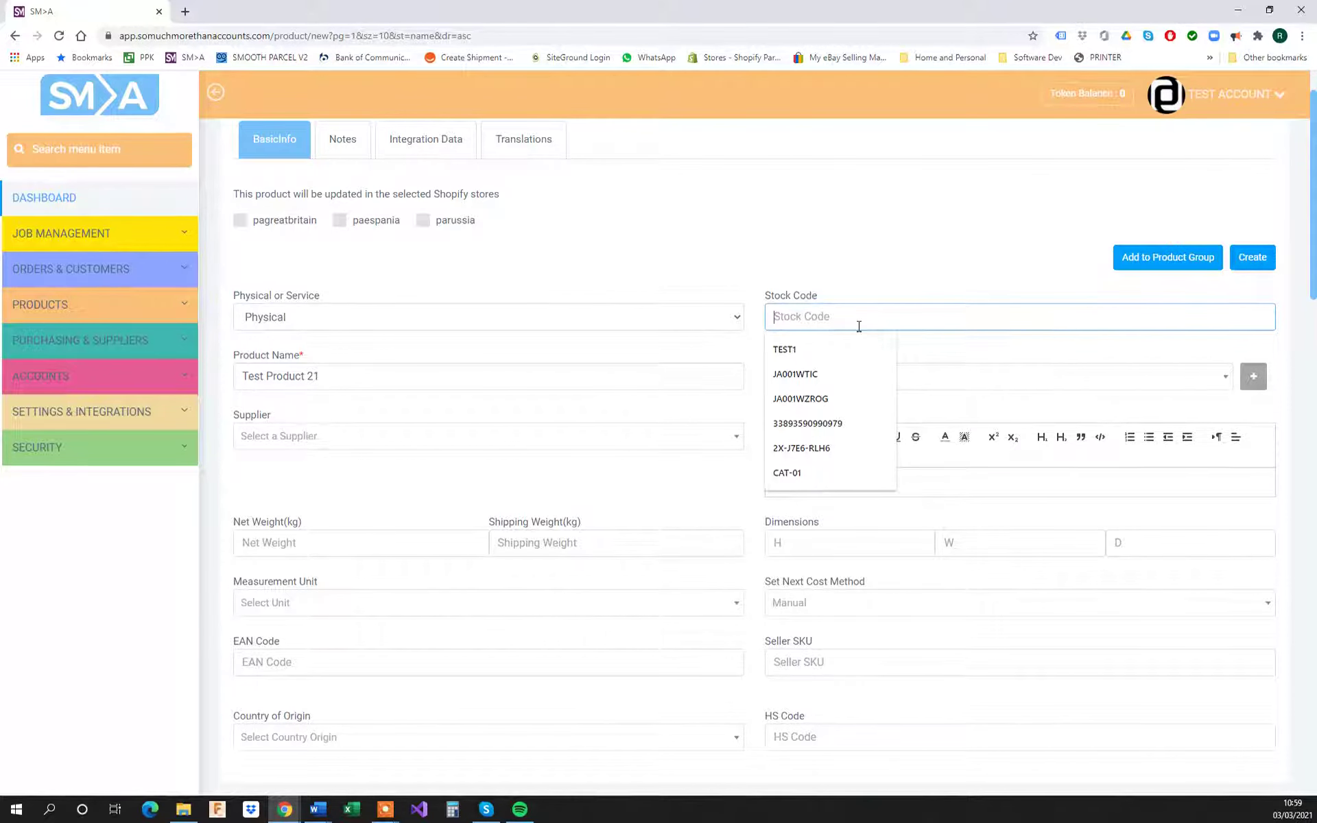
{"action": "type", "text": "TEST-PROD-21"}
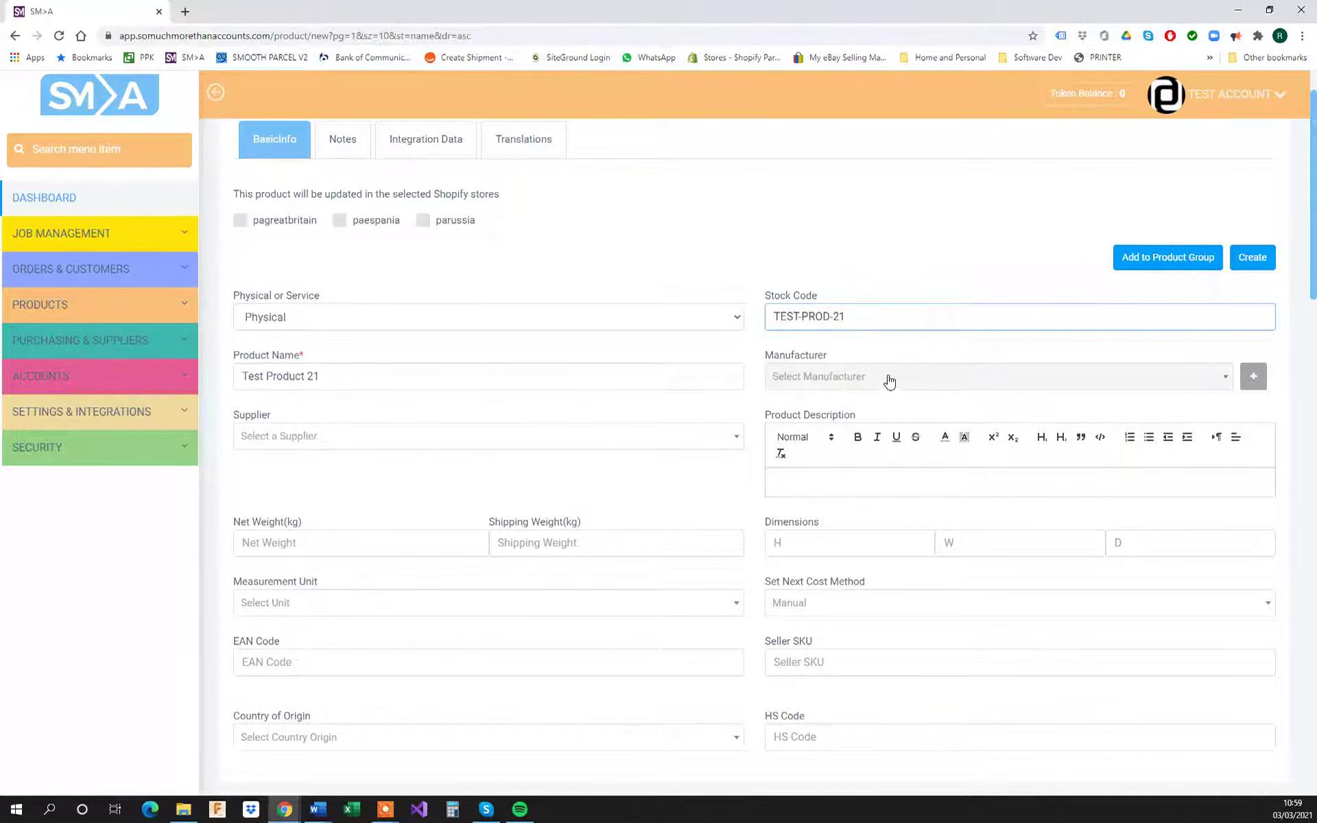
Choose Testy Prods as manufacturer and enter the description "This is a very testy thing", with bold turned on for a second line "testy indeed"
{"action": "left_click", "coordinate": [960, 383]}
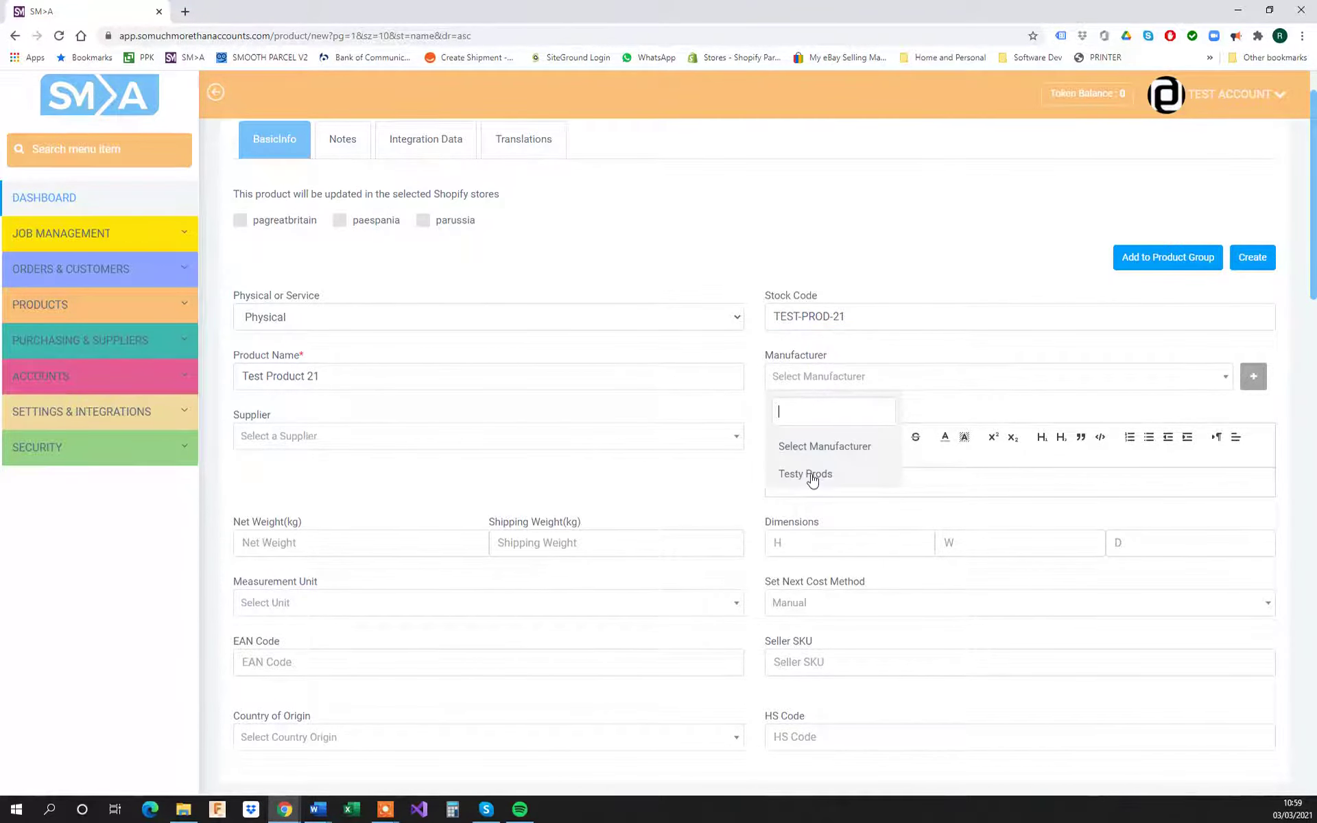
{"action": "left_click", "coordinate": [812, 477]}
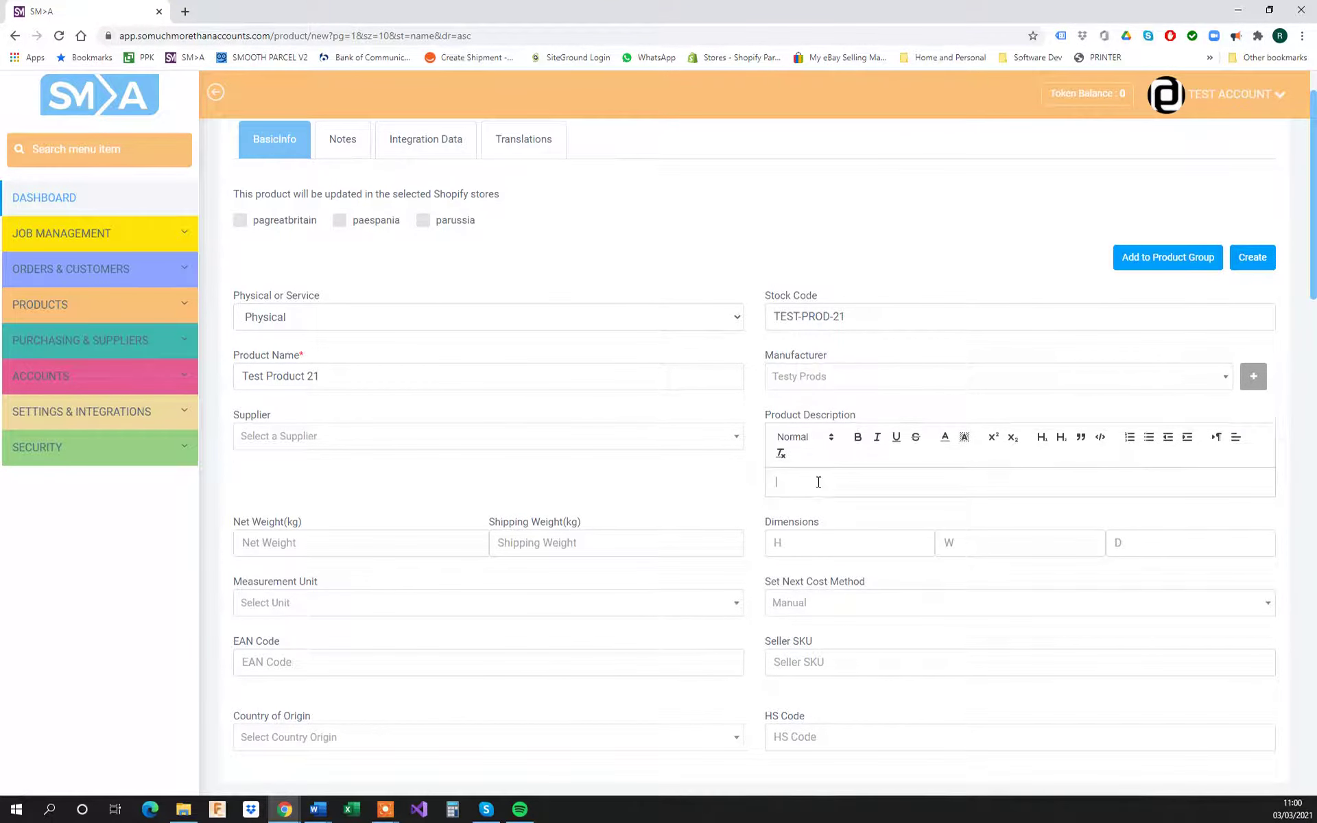
{"action": "type", "text": "This is a very l"}
{"action": "key", "text": "Return"}
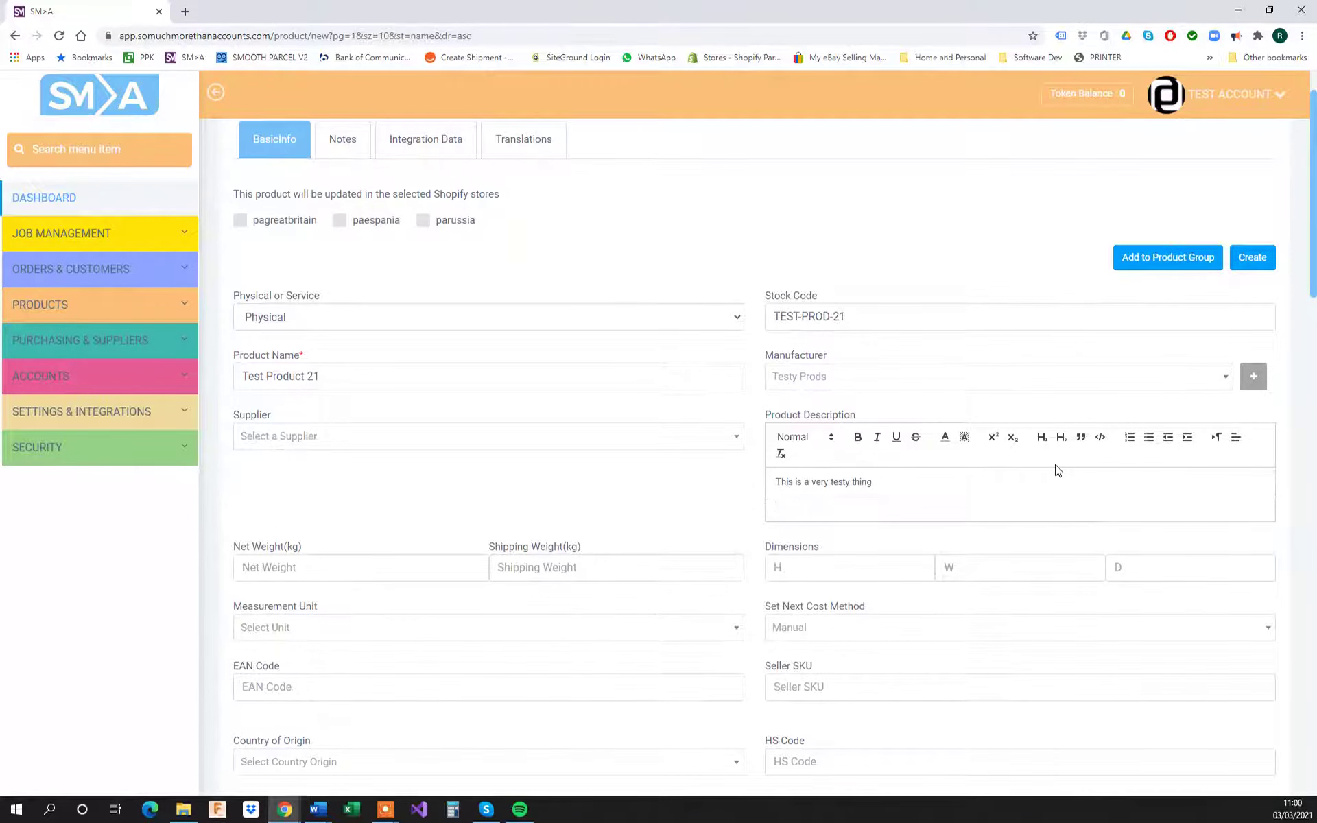
{"action": "left_click", "coordinate": [857, 439]}
{"action": "scroll", "coordinate": [854, 491], "scroll_direction": "down", "scroll_amount": 4}
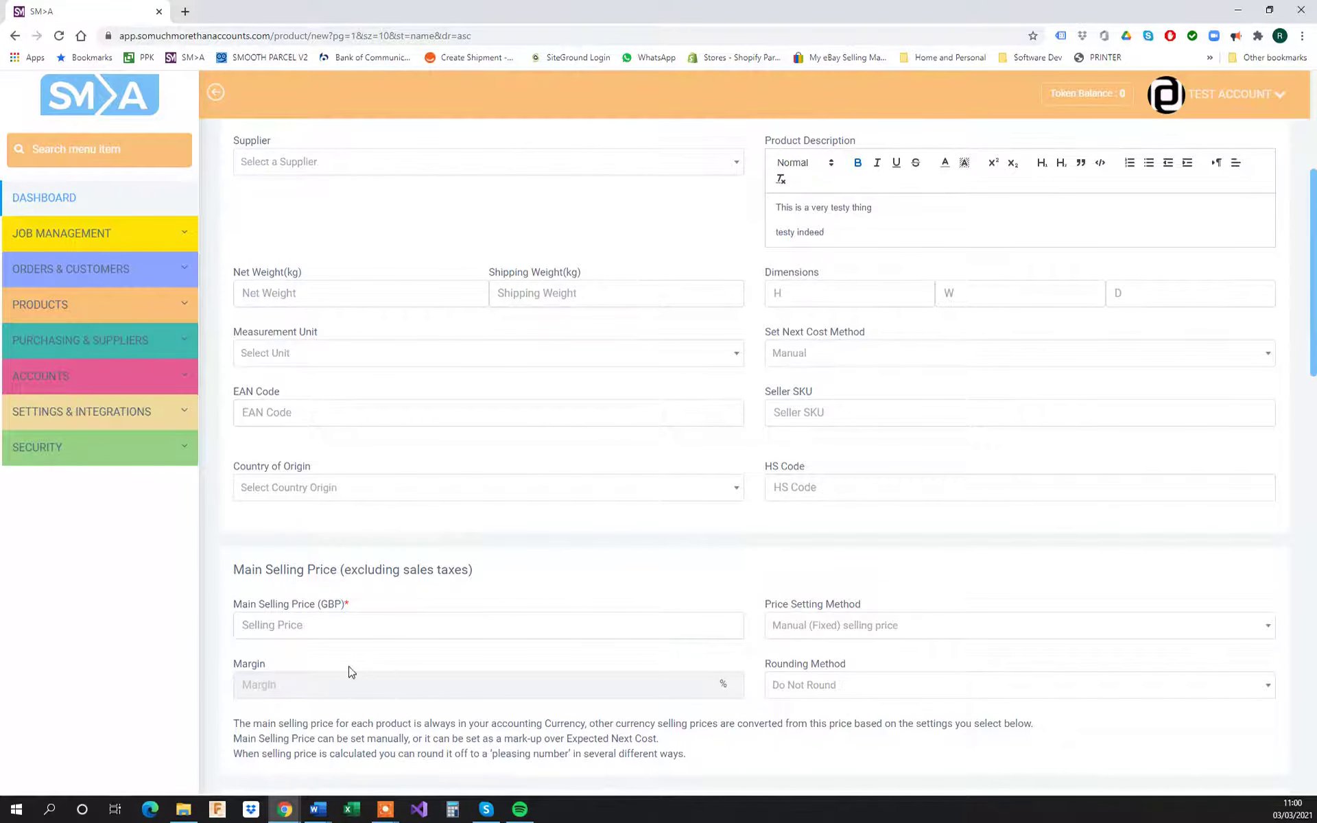
{"action": "left_click", "coordinate": [308, 414]}
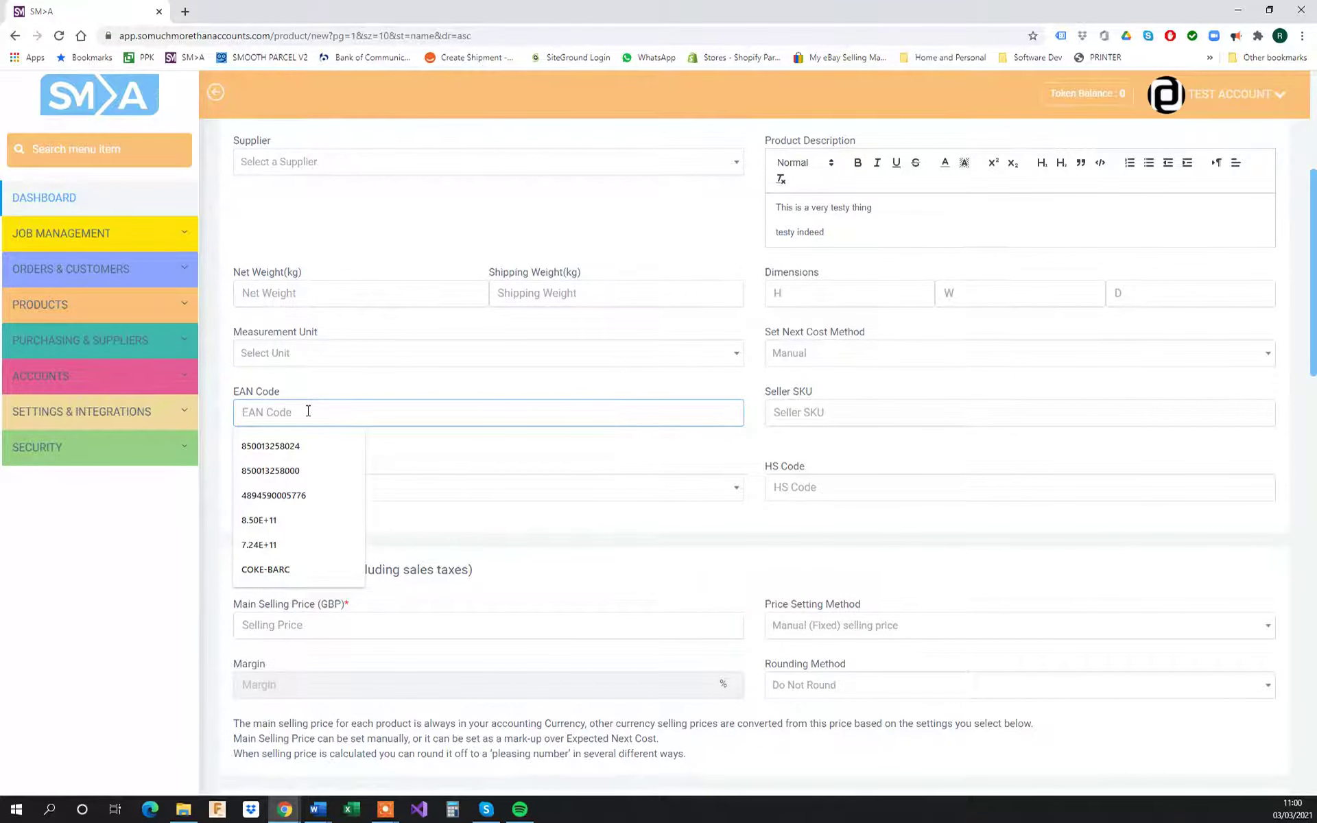
{"action": "type", "text": "12345654321"}
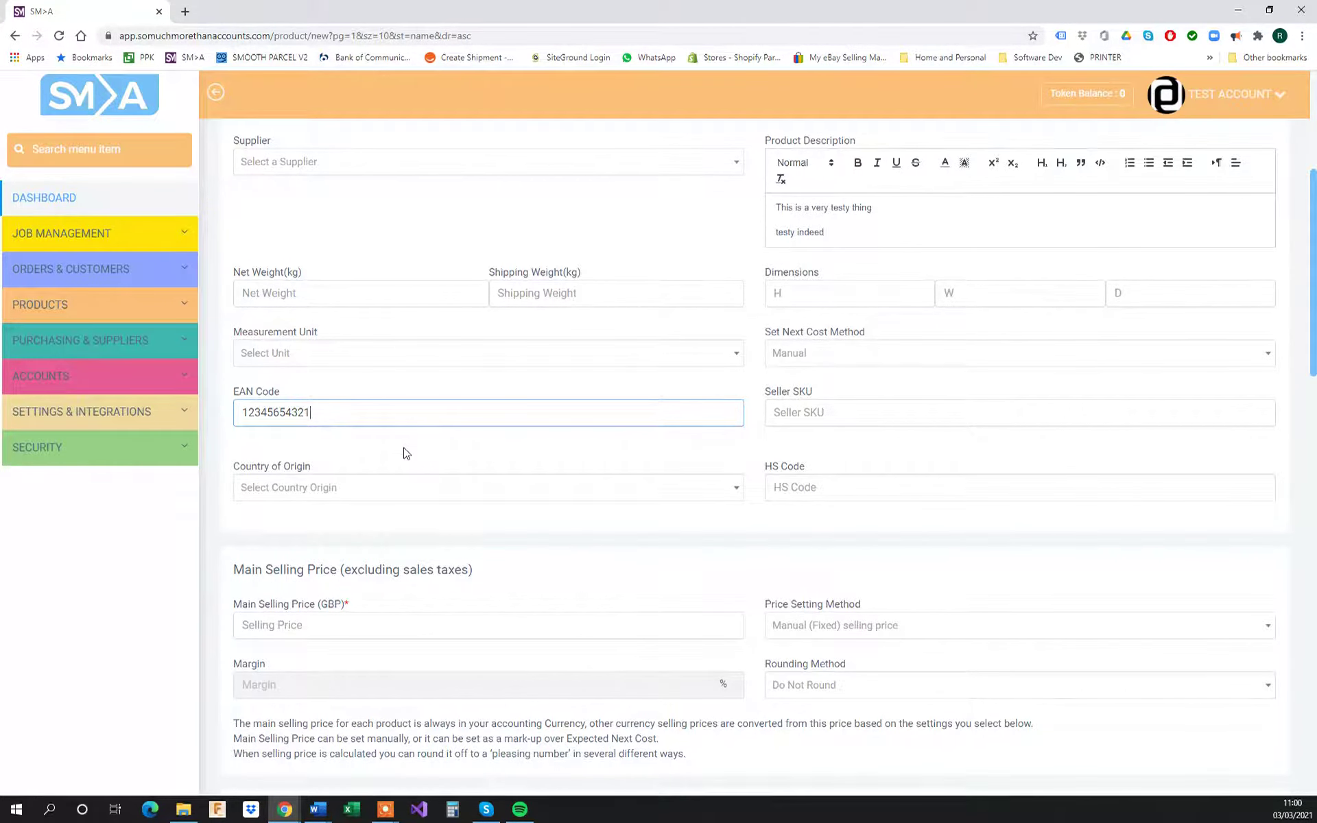
Copy the stock code TEST-PROD-21 into the Seller SKU
{"action": "scroll", "coordinate": [679, 386], "scroll_direction": "up", "scroll_amount": 4}
{"action": "scroll", "coordinate": [693, 382], "scroll_direction": "down", "scroll_amount": 5}
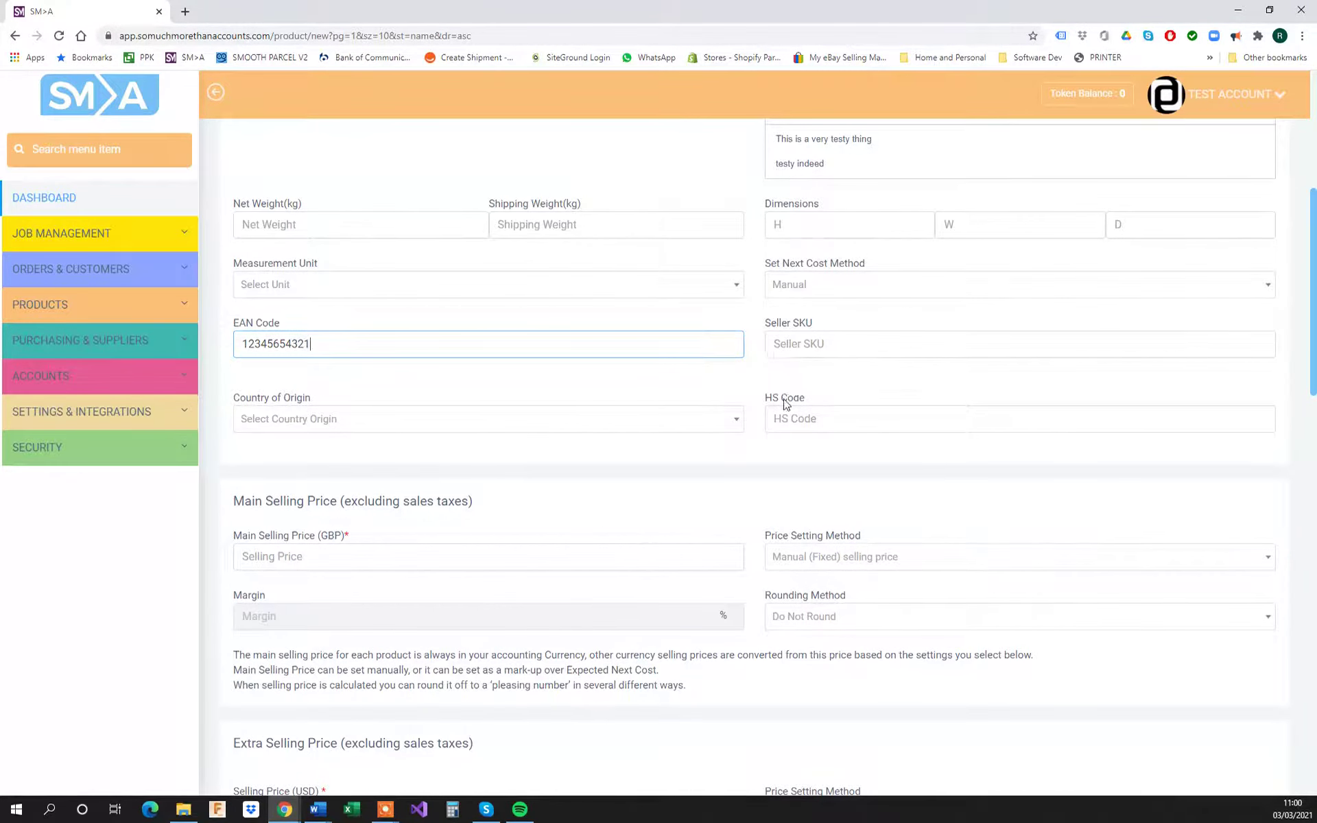
{"action": "scroll", "coordinate": [787, 404], "scroll_direction": "up", "scroll_amount": 6}
{"action": "scroll", "coordinate": [786, 405], "scroll_direction": "down", "scroll_amount": 1}
{"action": "left_click_drag", "start_coordinate": [853, 317], "coordinate": [759, 325]}
{"action": "key", "text": "ctrl+c"}
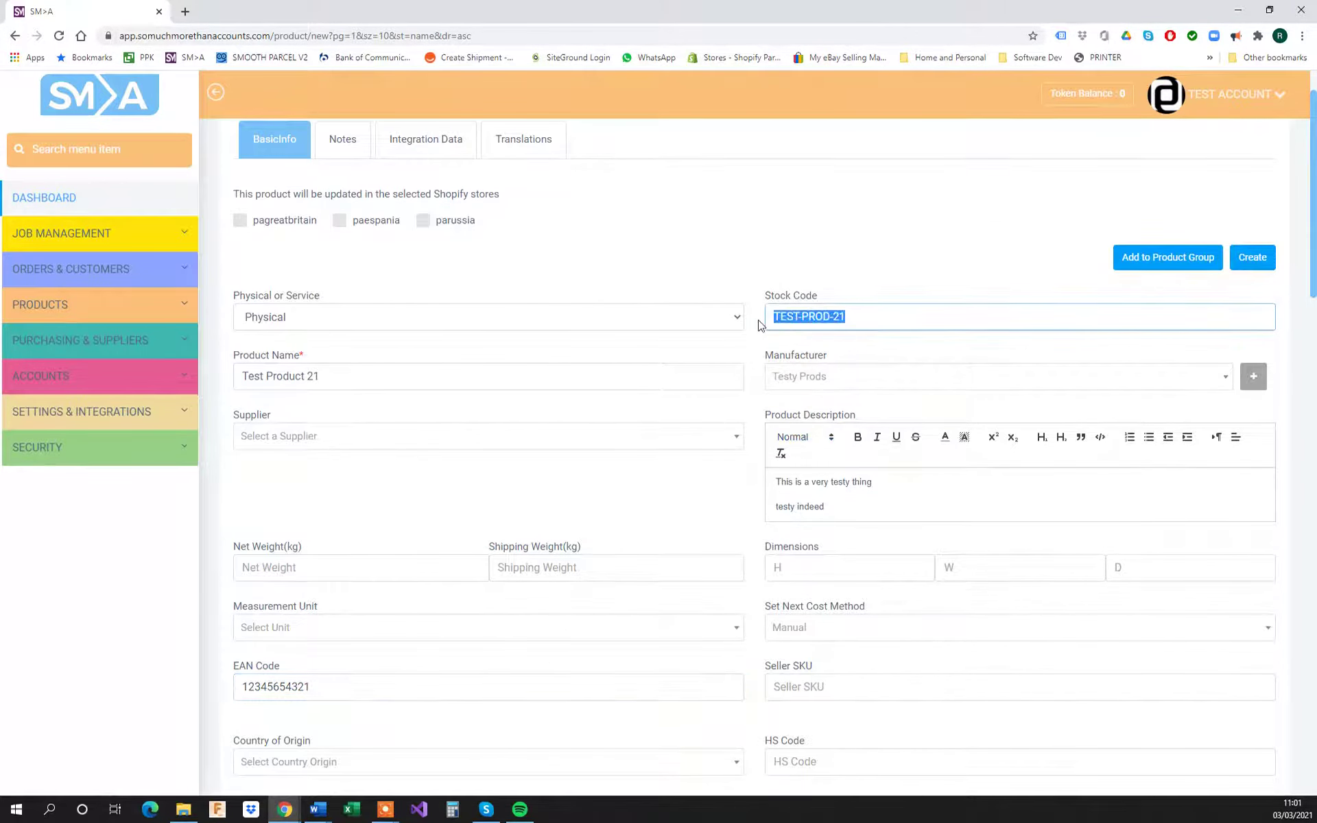
{"action": "scroll", "coordinate": [788, 344], "scroll_direction": "down", "scroll_amount": 5}
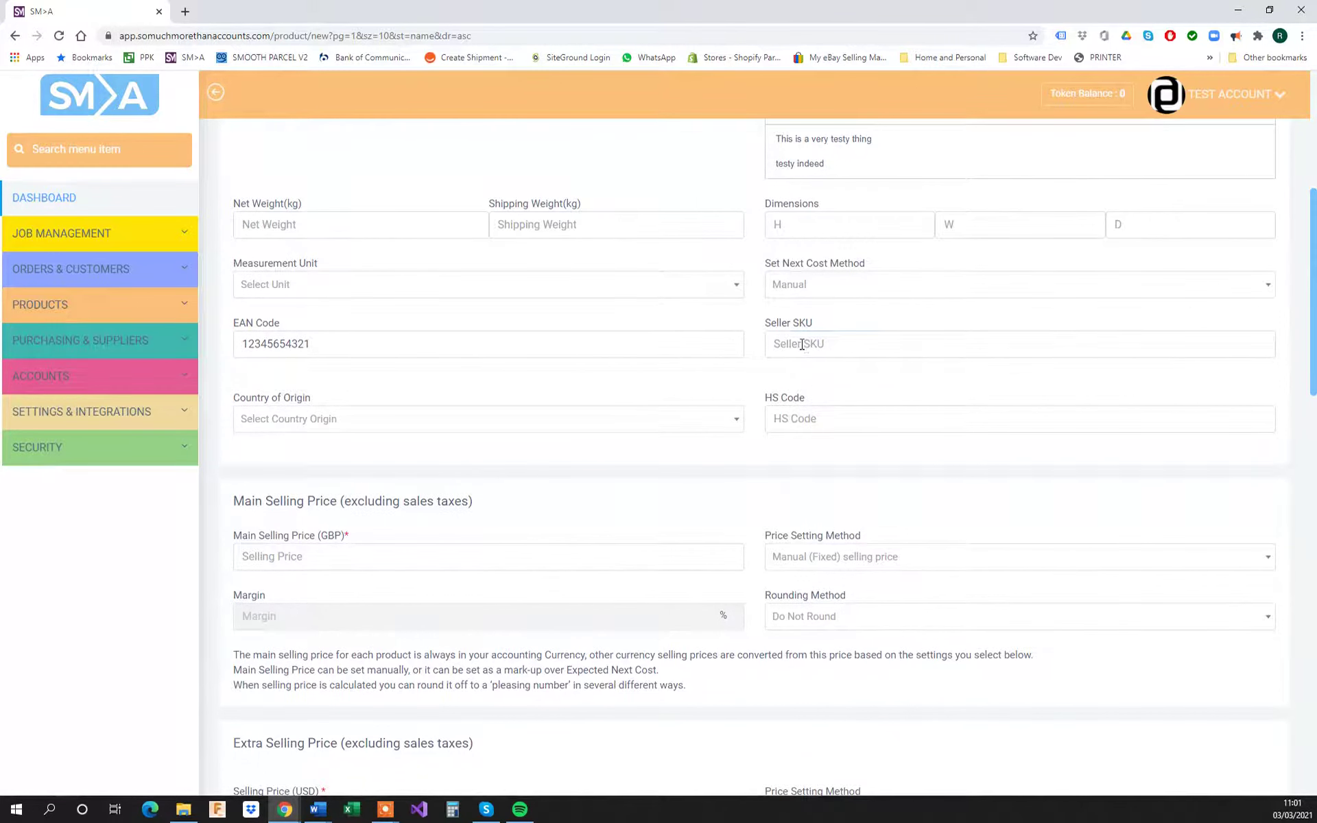
{"action": "left_click", "coordinate": [801, 344]}
{"action": "key", "text": "ctrl+v"}
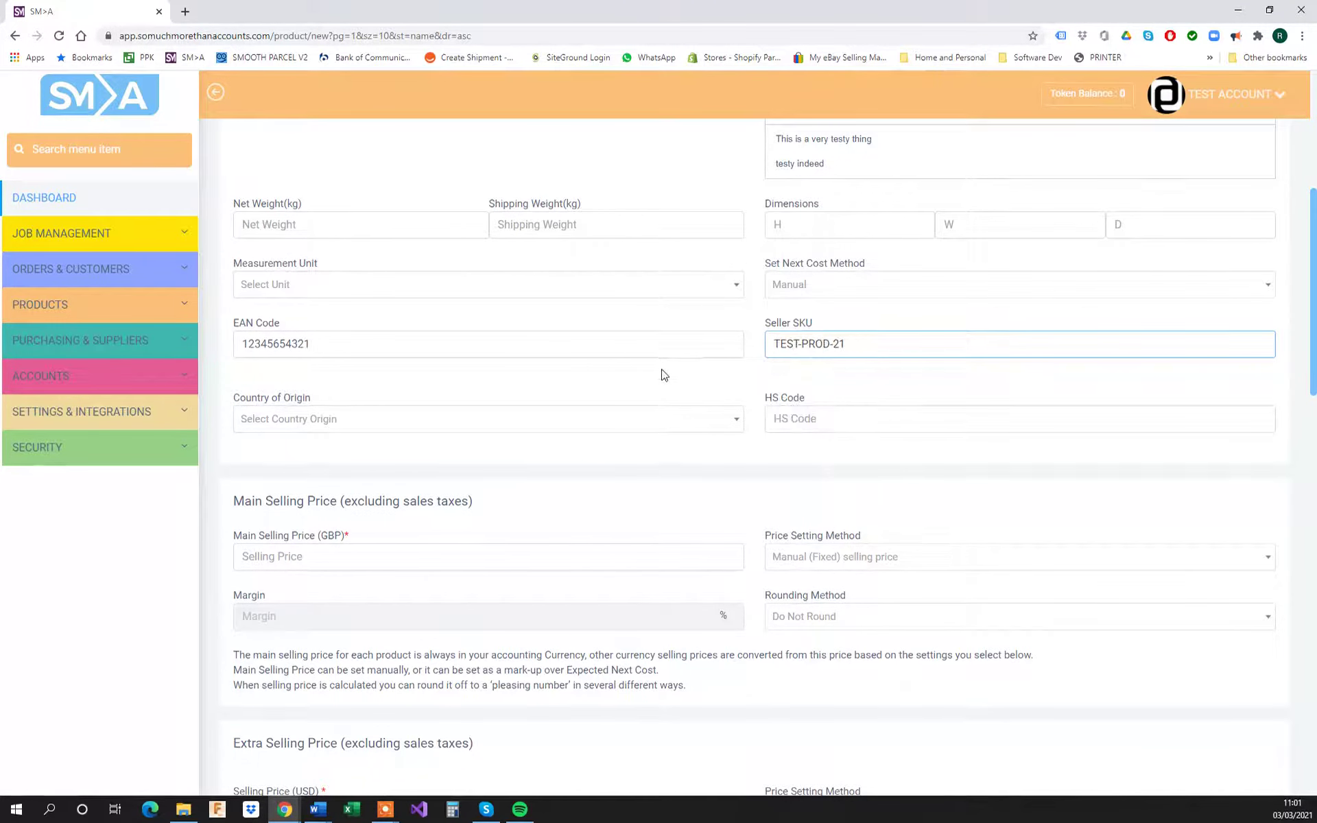
Set the country of origin to China and the HS code to 234.44.0987
{"action": "left_click", "coordinate": [729, 420]}
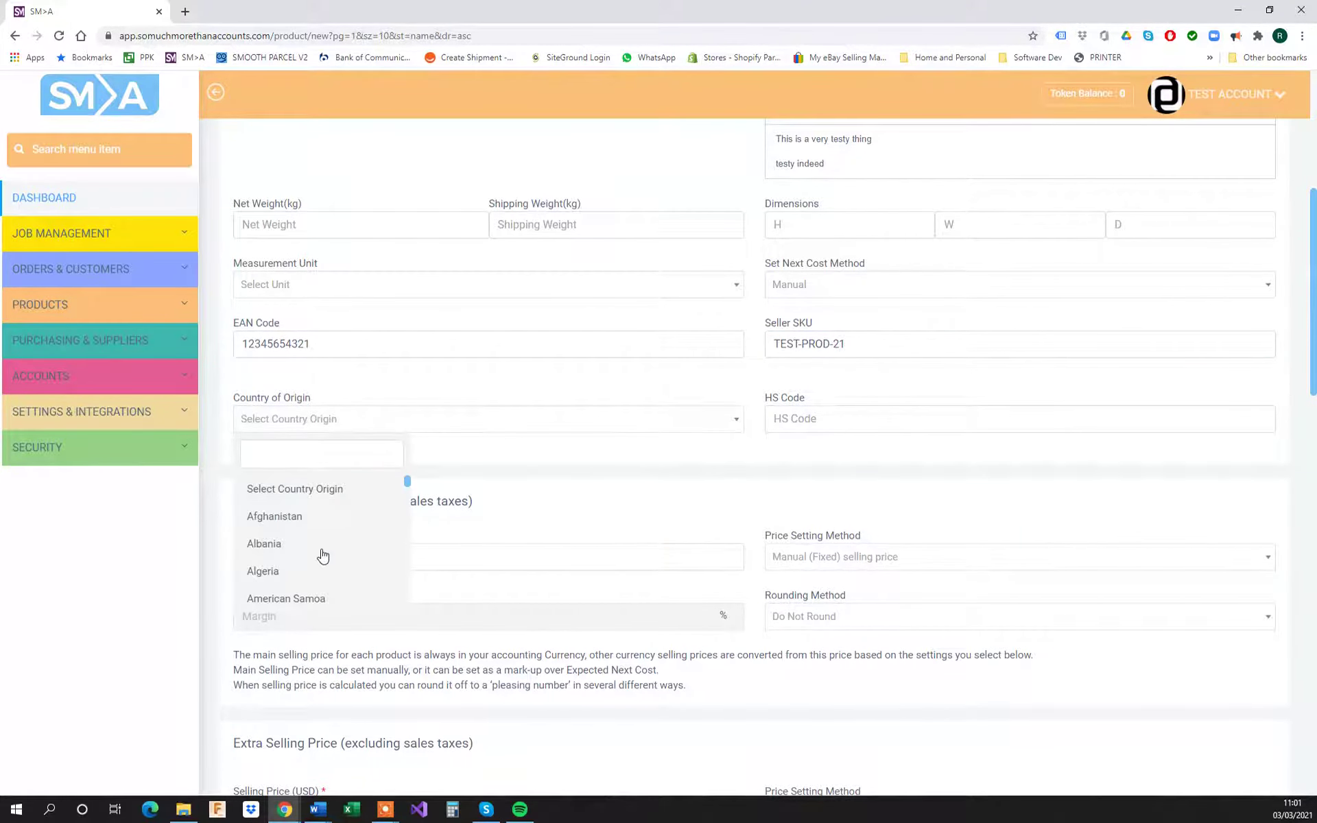
{"action": "type", "text": "chin"}
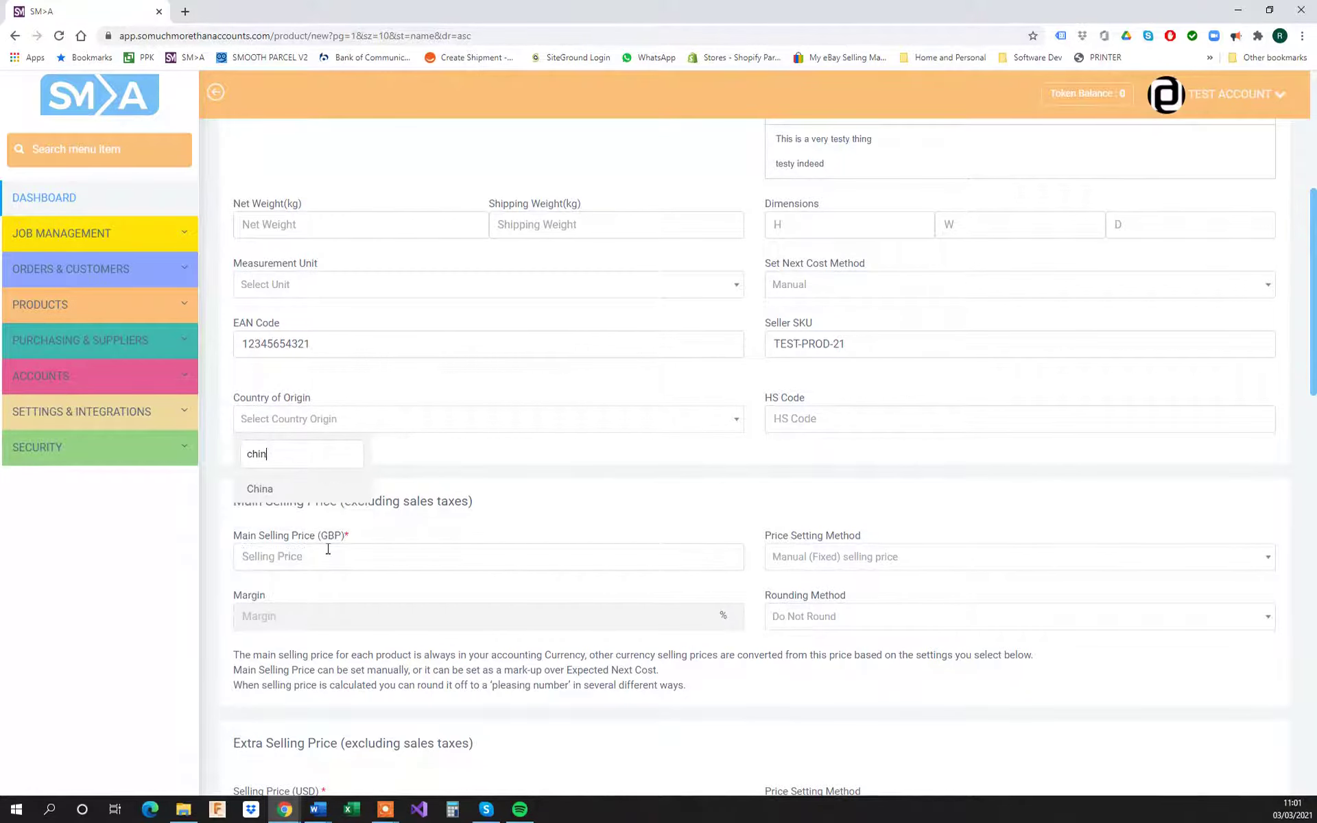
{"action": "type", "text": "a"}
{"action": "left_click", "coordinate": [272, 488]}
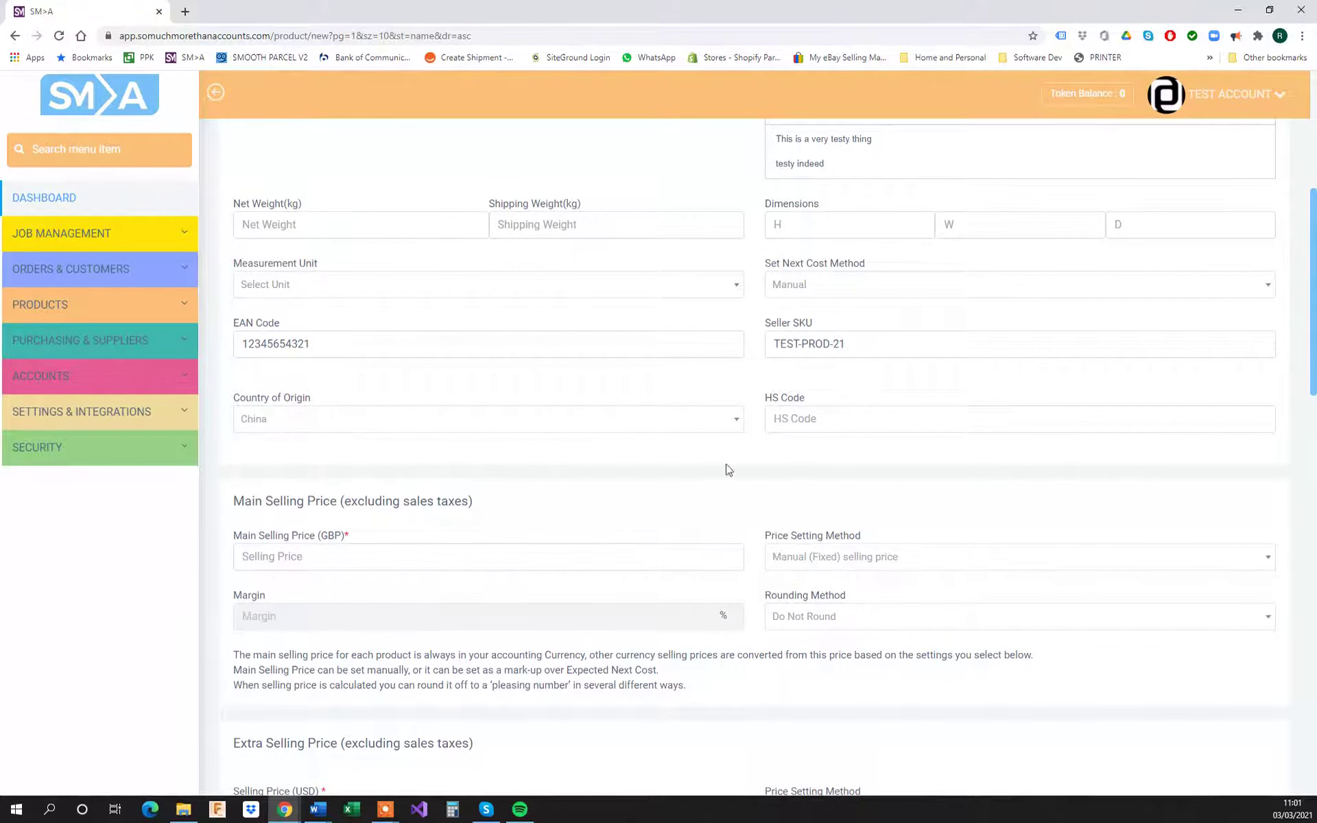
{"action": "left_click", "coordinate": [806, 418]}
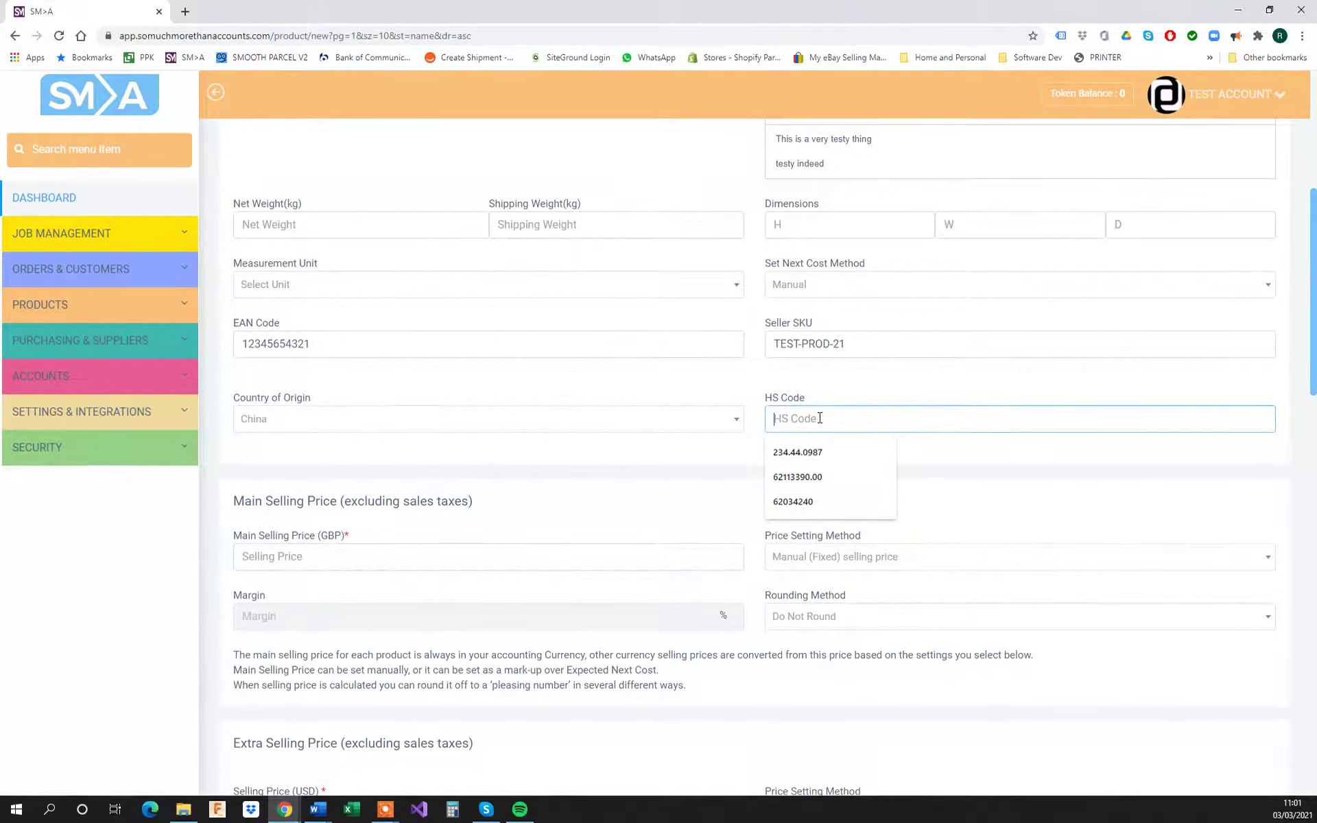
{"action": "left_click", "coordinate": [812, 451]}
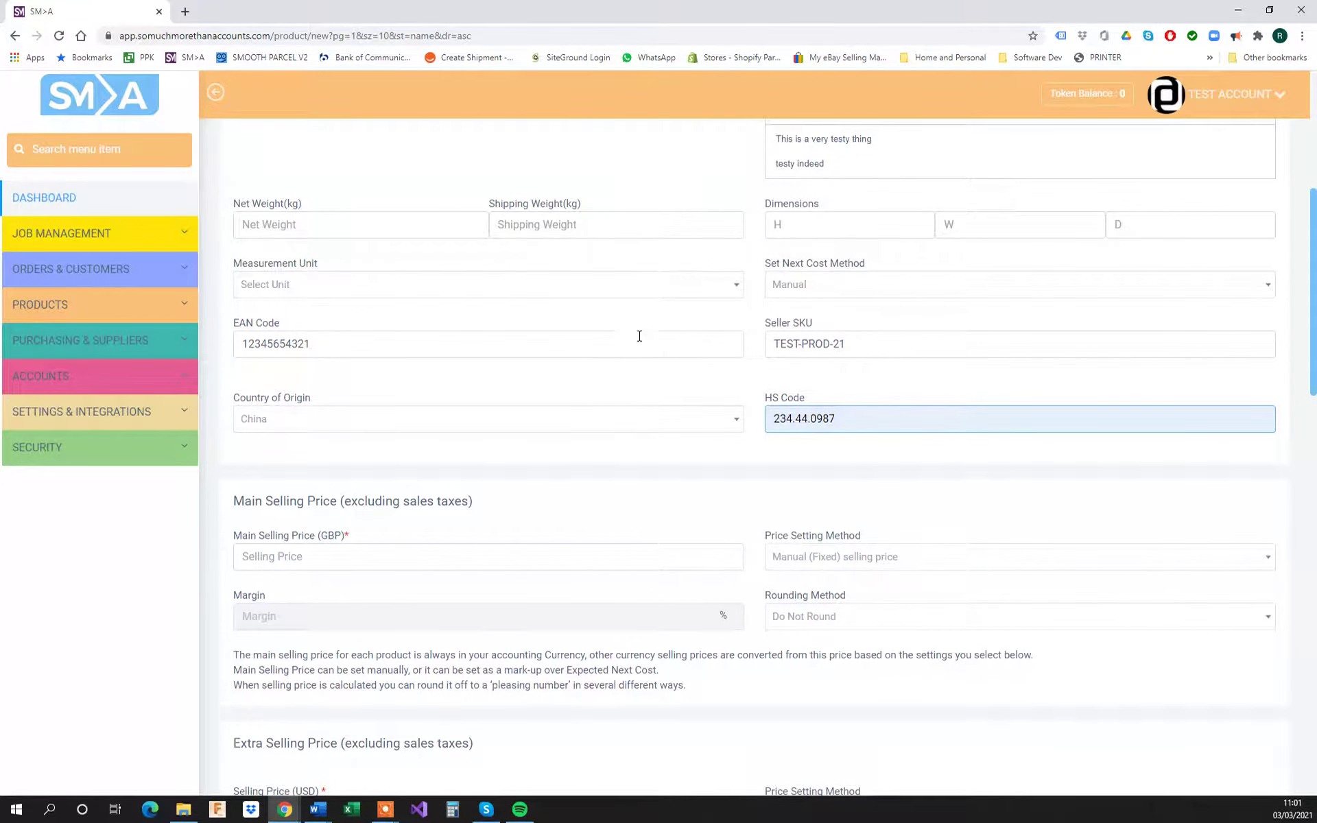
Set the main selling price to 100 GBP and the expected next cost to 25 GBP
{"action": "scroll", "coordinate": [615, 336], "scroll_direction": "down", "scroll_amount": 4}
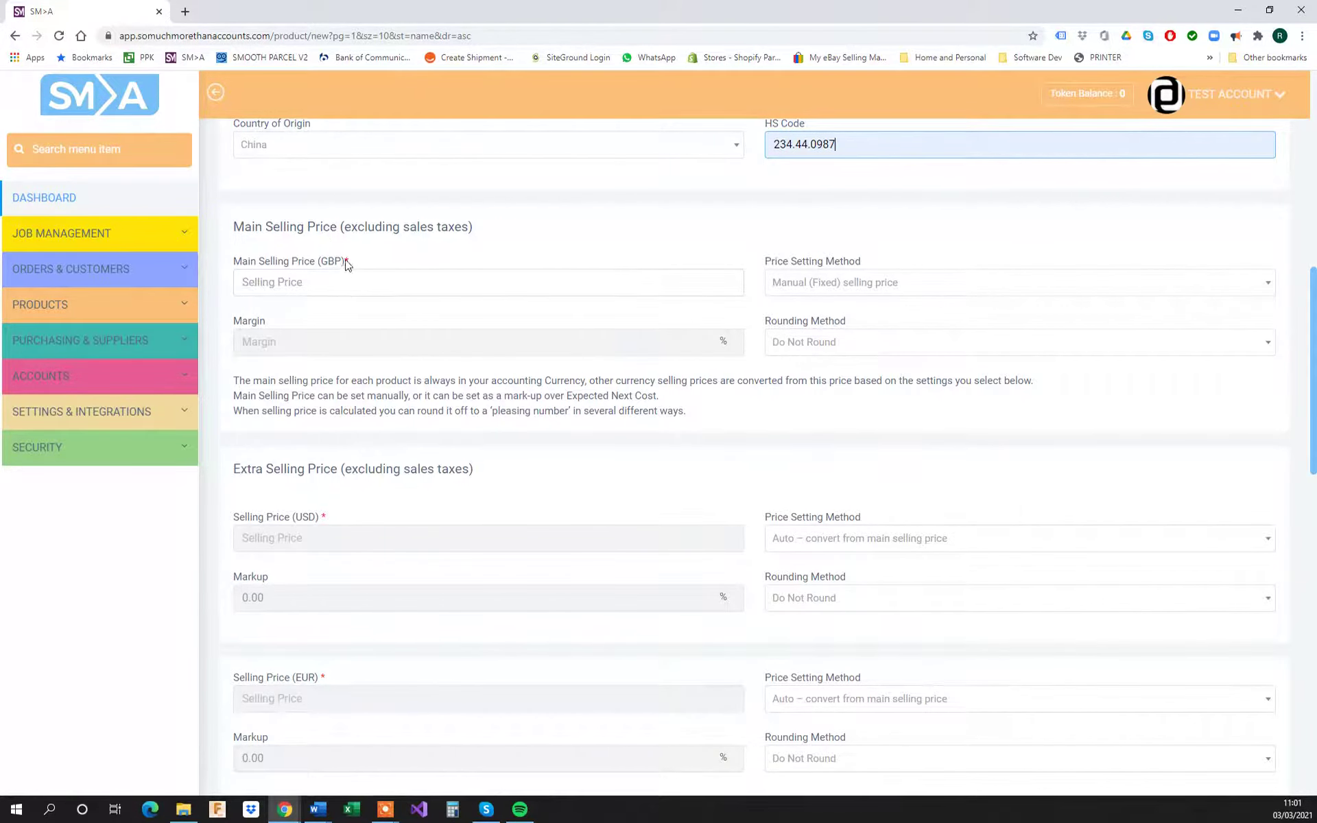
{"action": "scroll", "coordinate": [322, 330], "scroll_direction": "down", "scroll_amount": 9}
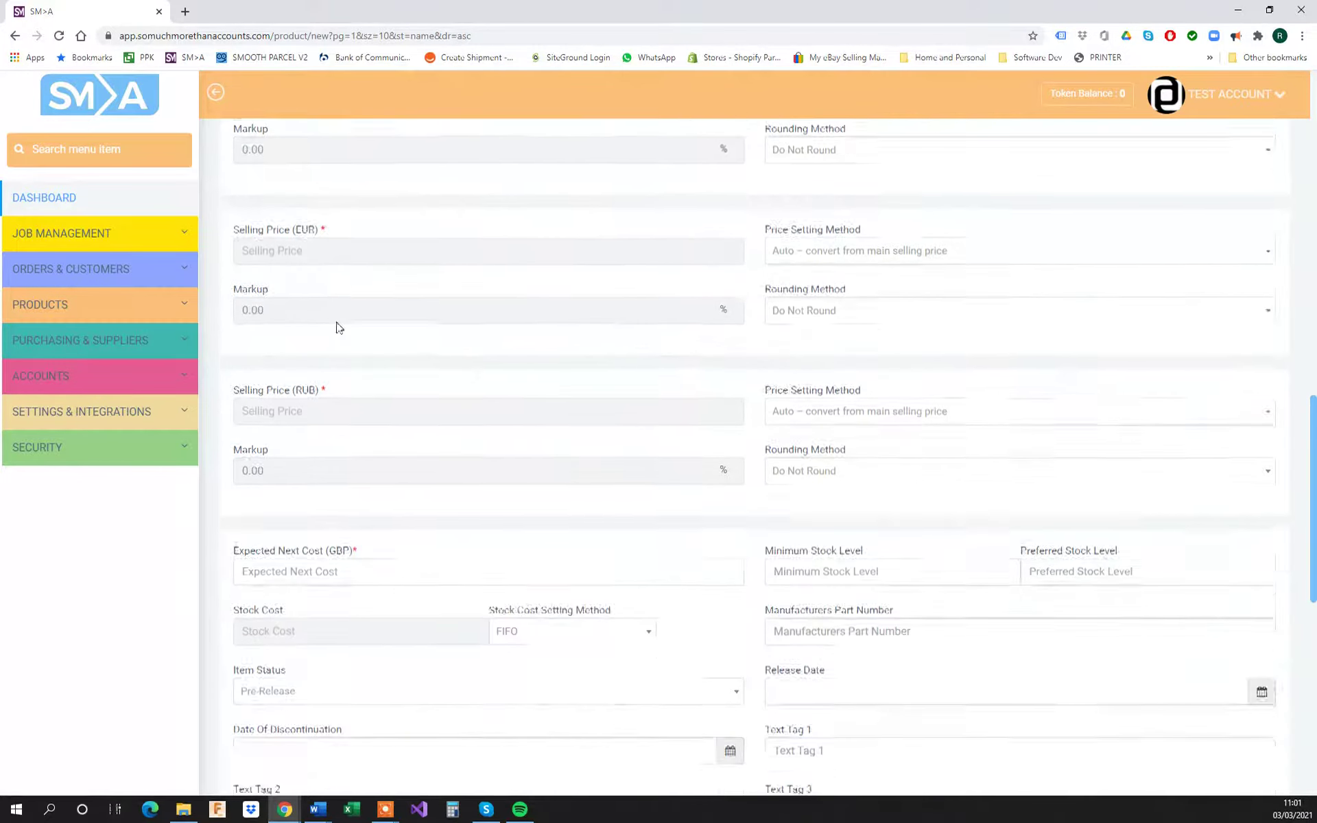
{"action": "mouse_move", "coordinate": [292, 387]}
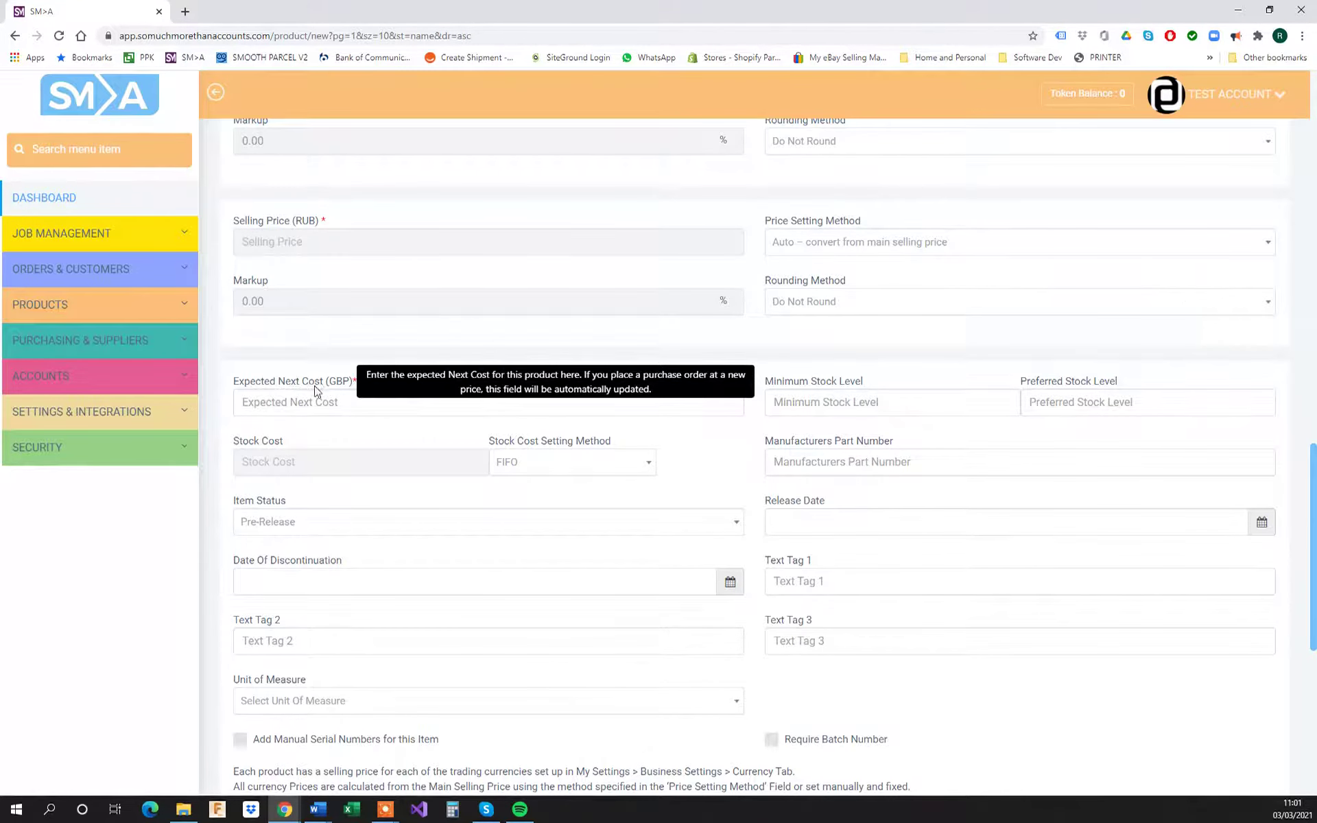
{"action": "scroll", "coordinate": [350, 377], "scroll_direction": "up", "scroll_amount": 9}
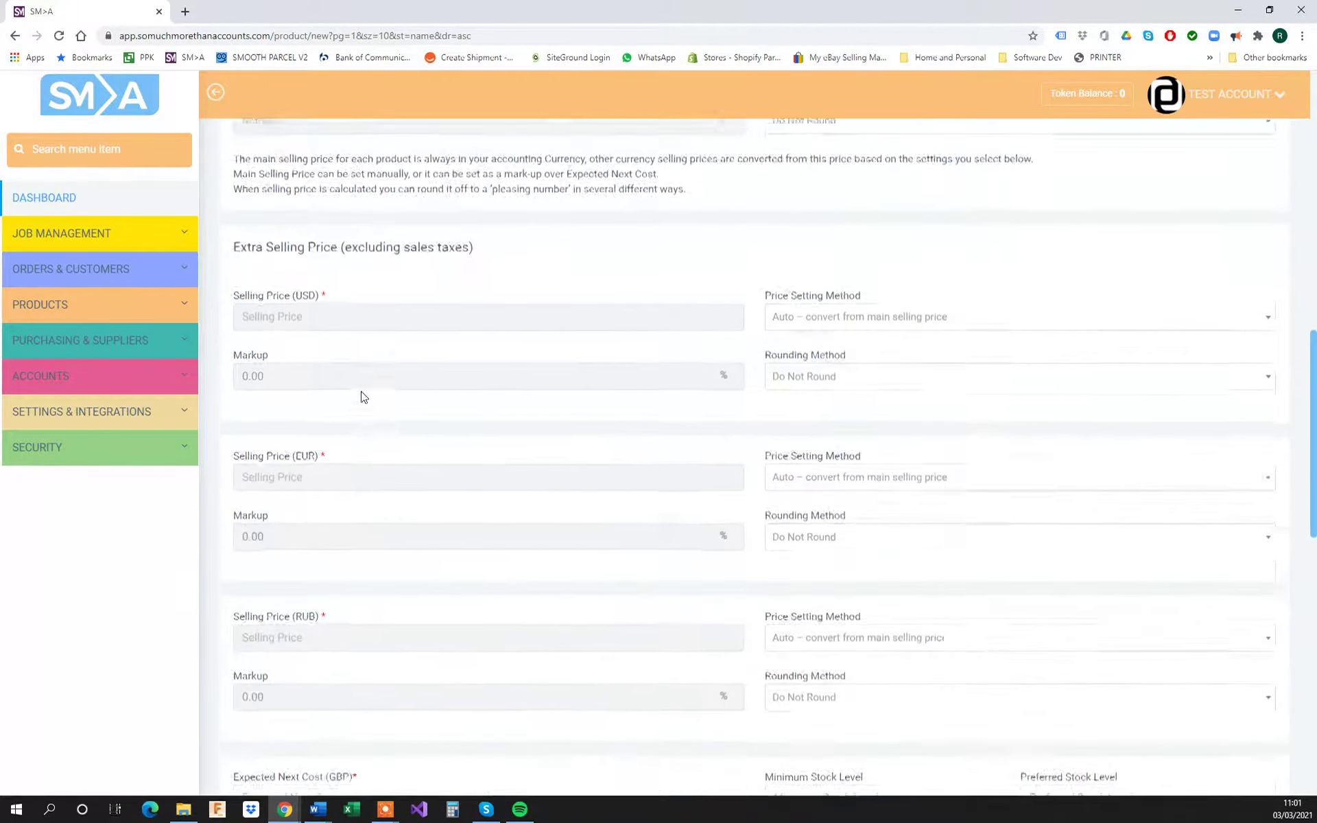
{"action": "left_click", "coordinate": [347, 283]}
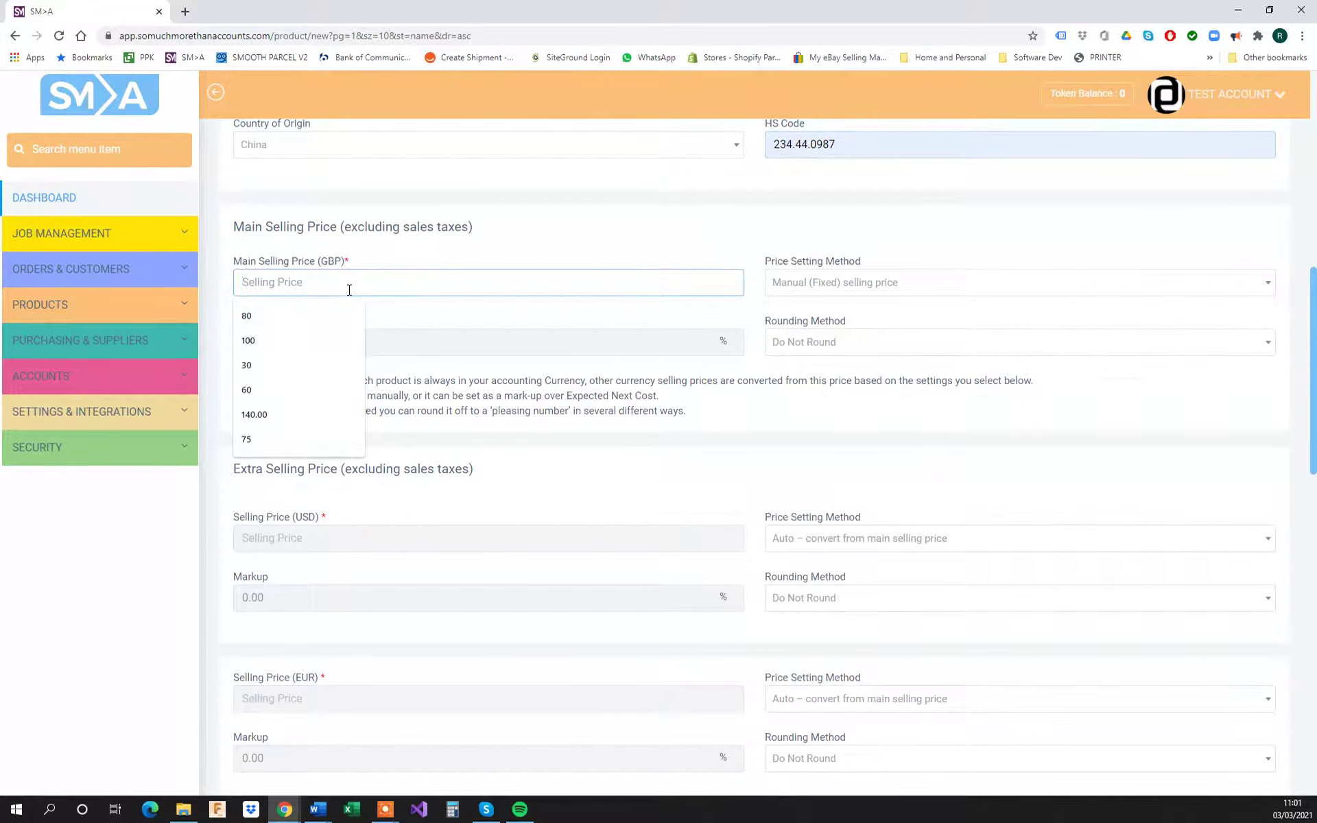
{"action": "type", "text": "100"}
{"action": "scroll", "coordinate": [406, 369], "scroll_direction": "down", "scroll_amount": 9}
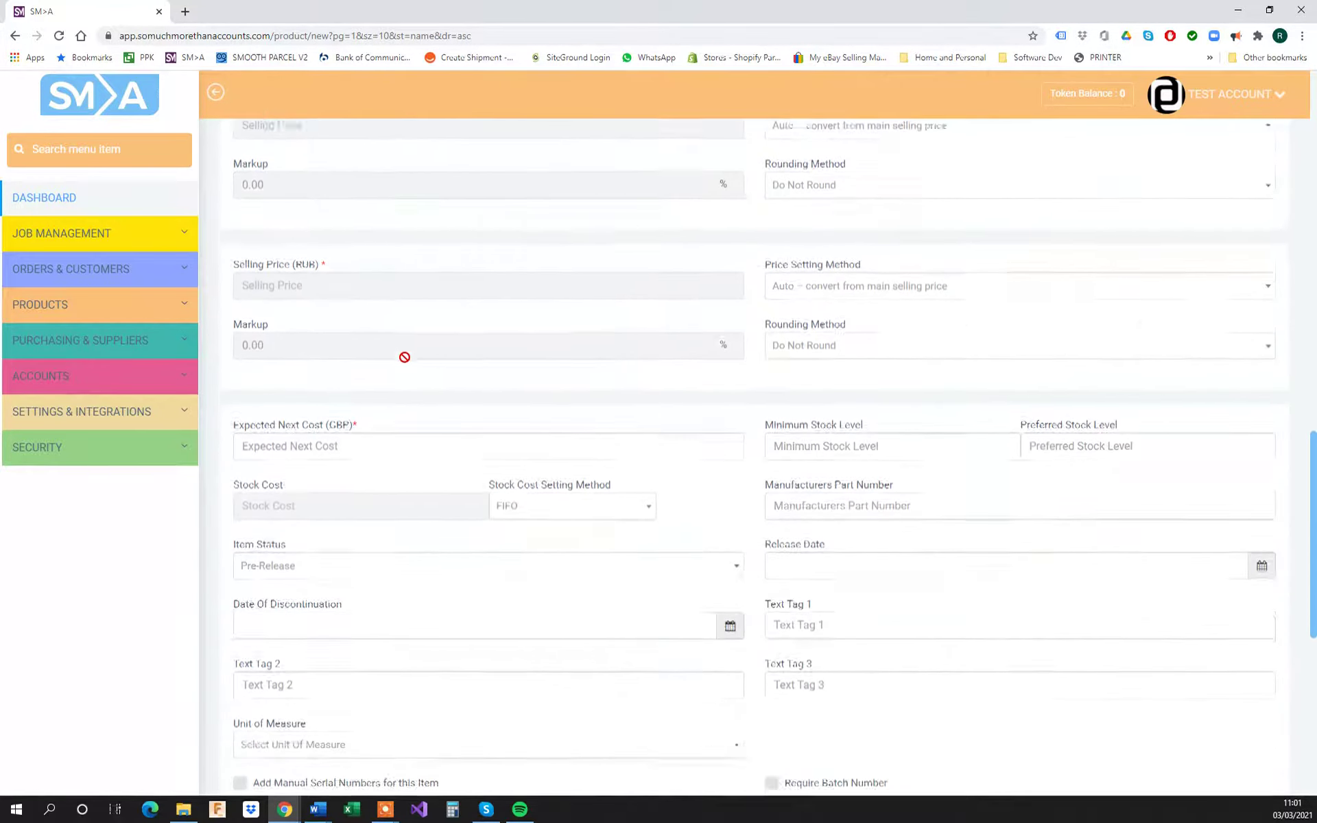
{"action": "left_click", "coordinate": [369, 405]}
{"action": "type", "text": "25"}
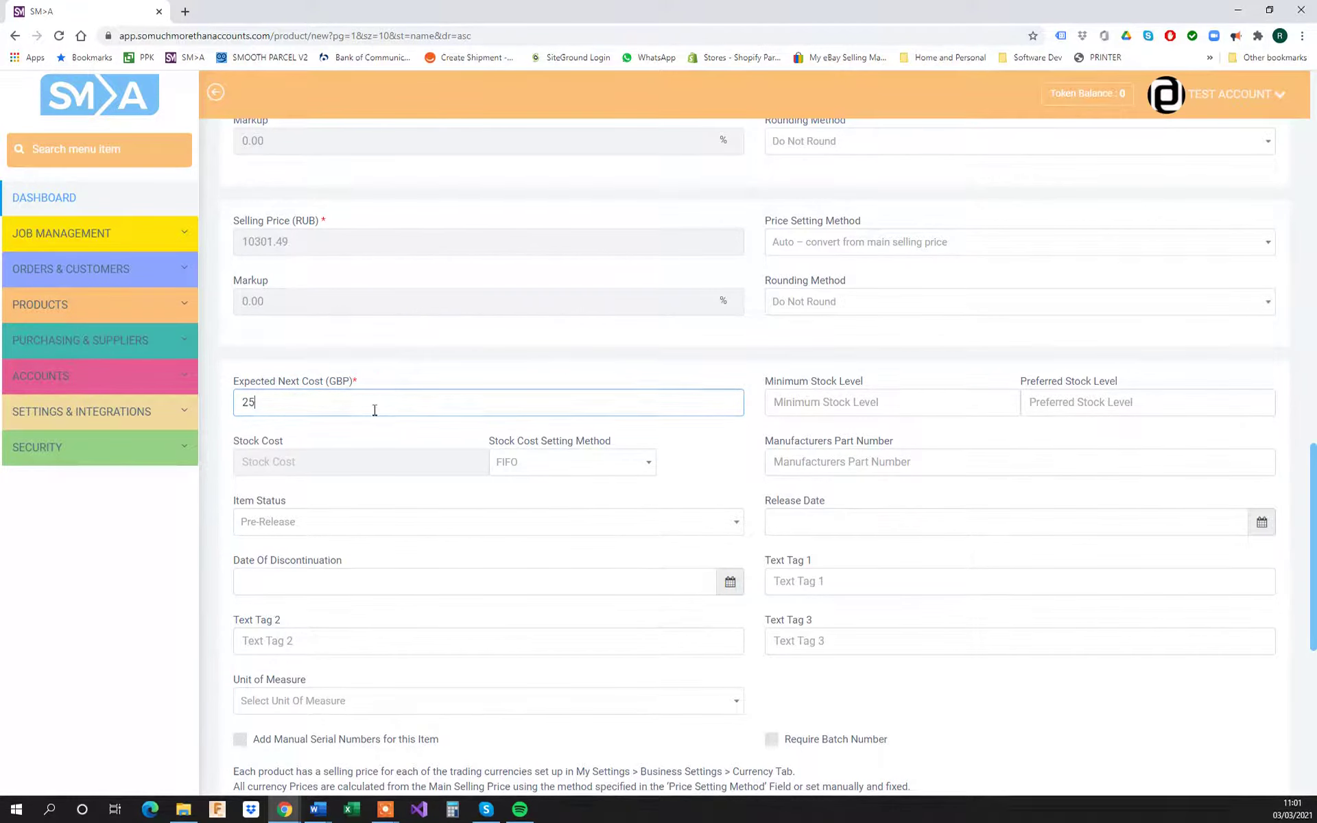
Try 31 and 26 as the expected next cost in GBP, and return it to 25
{"action": "scroll", "coordinate": [369, 404], "scroll_direction": "up", "scroll_amount": 6}
{"action": "scroll", "coordinate": [419, 386], "scroll_direction": "up", "scroll_amount": 1}
{"action": "scroll", "coordinate": [414, 363], "scroll_direction": "up", "scroll_amount": 2}
{"action": "scroll", "coordinate": [382, 467], "scroll_direction": "down", "scroll_amount": 3}
{"action": "left_click_drag", "start_coordinate": [288, 419], "coordinate": [356, 438]}
{"action": "left_click", "coordinate": [315, 398]}
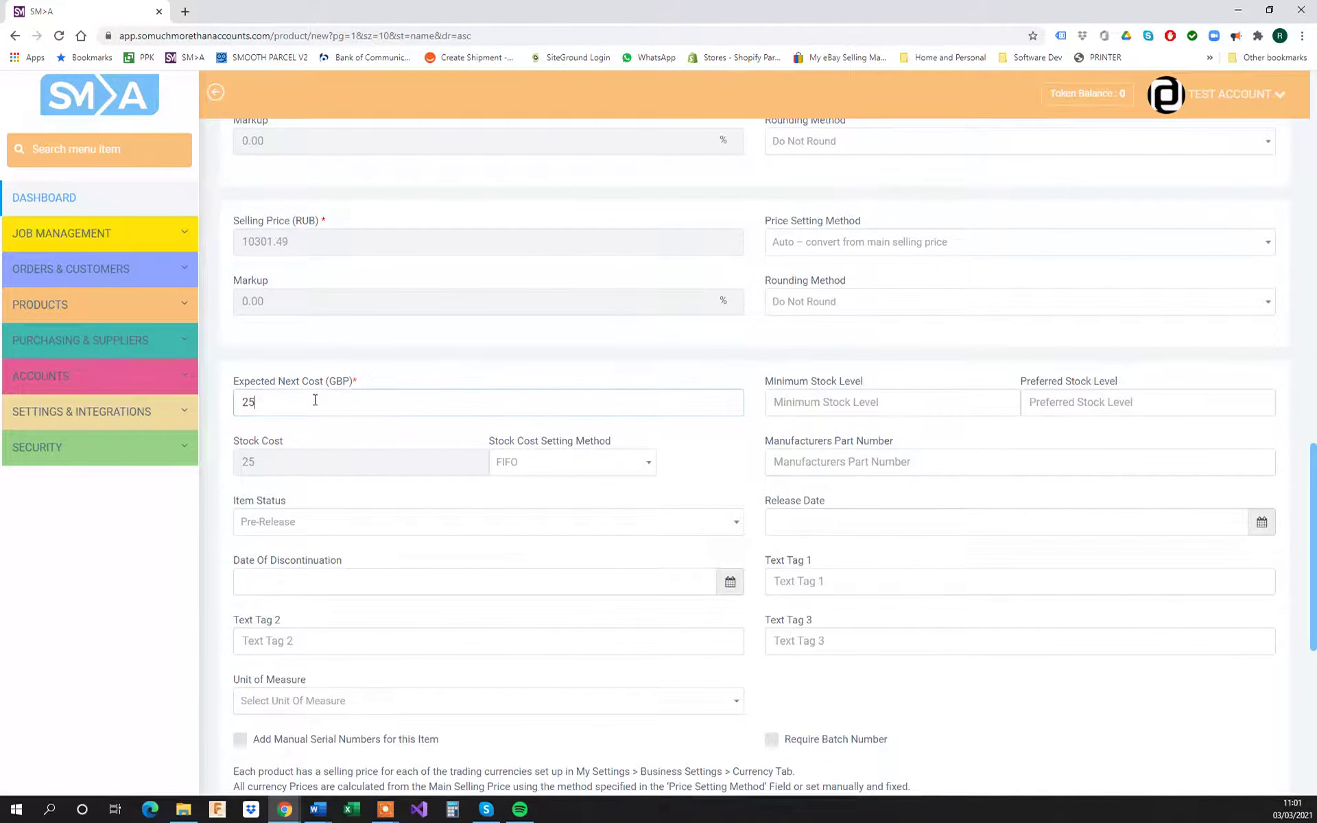
{"action": "mouse_move", "coordinate": [346, 388]}
{"action": "key", "text": "BackSpace"}
{"action": "key", "text": "BackSpace"}
{"action": "type", "text": "31"}
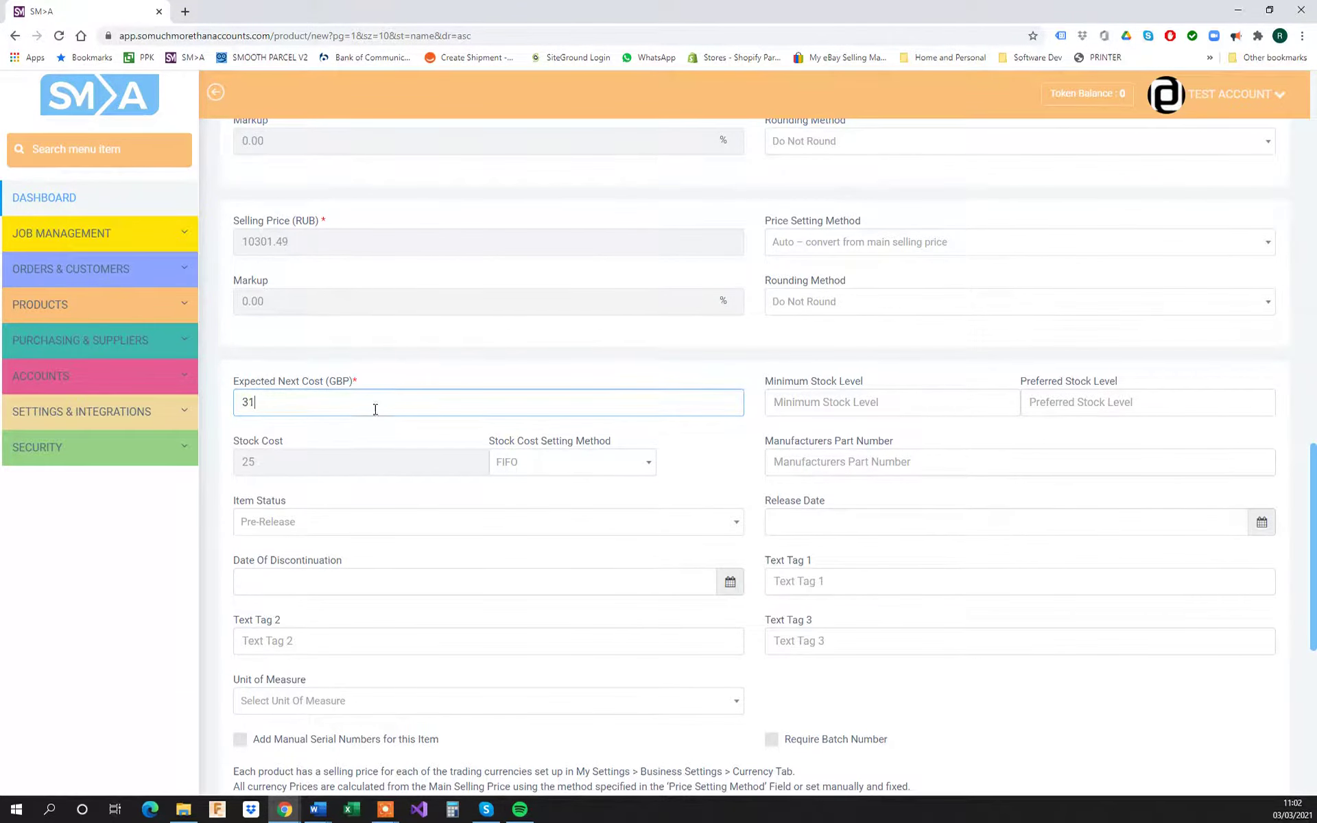
{"action": "key", "text": "BackSpace"}
{"action": "key", "text": "BackSpace"}
{"action": "type", "text": "26"}
{"action": "key", "text": "BackSpace"}
{"action": "type", "text": "5"}
{"action": "left_click", "coordinate": [377, 436]}
Review the main selling price and the converted USD, EUR and RUB selling prices
{"action": "scroll", "coordinate": [452, 370], "scroll_direction": "up", "scroll_amount": 5}
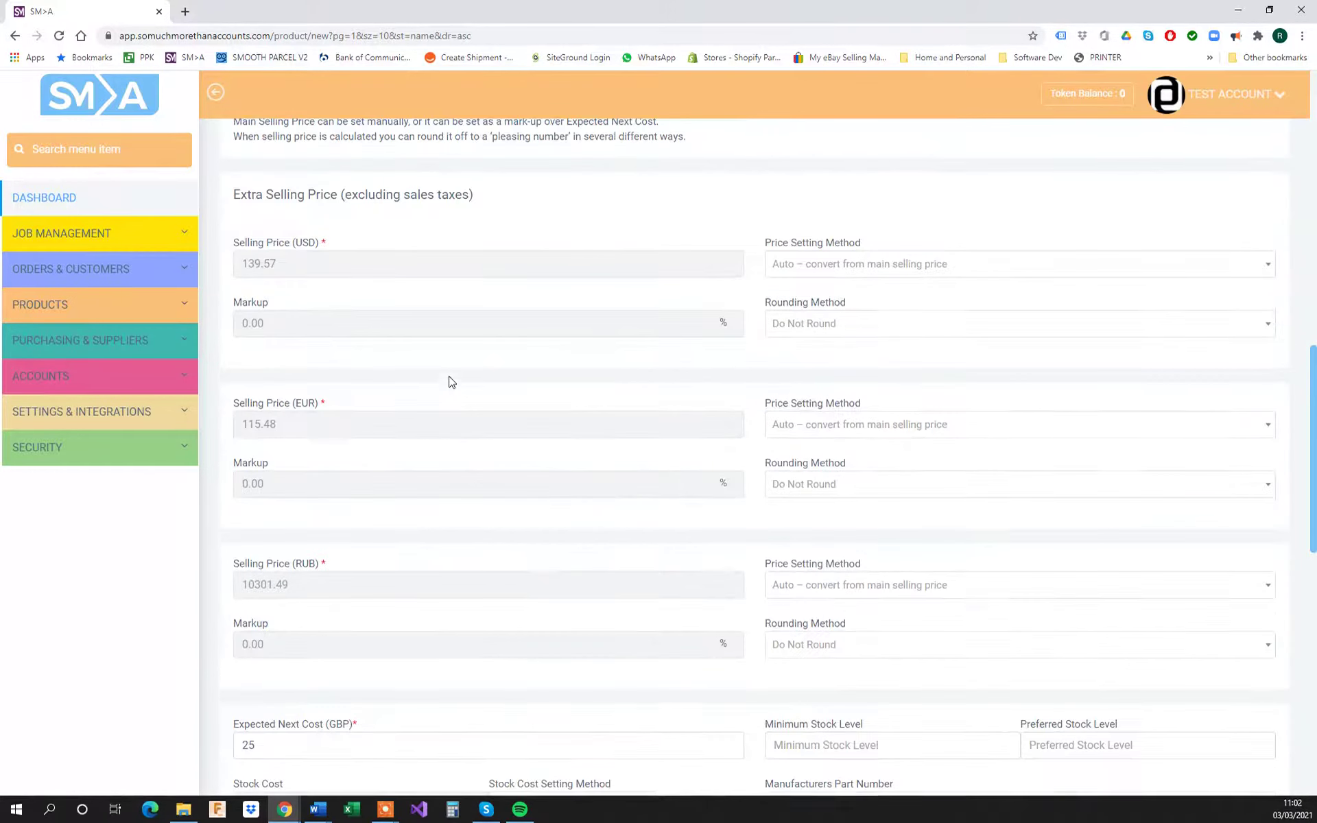
{"action": "scroll", "coordinate": [451, 382], "scroll_direction": "up", "scroll_amount": 3}
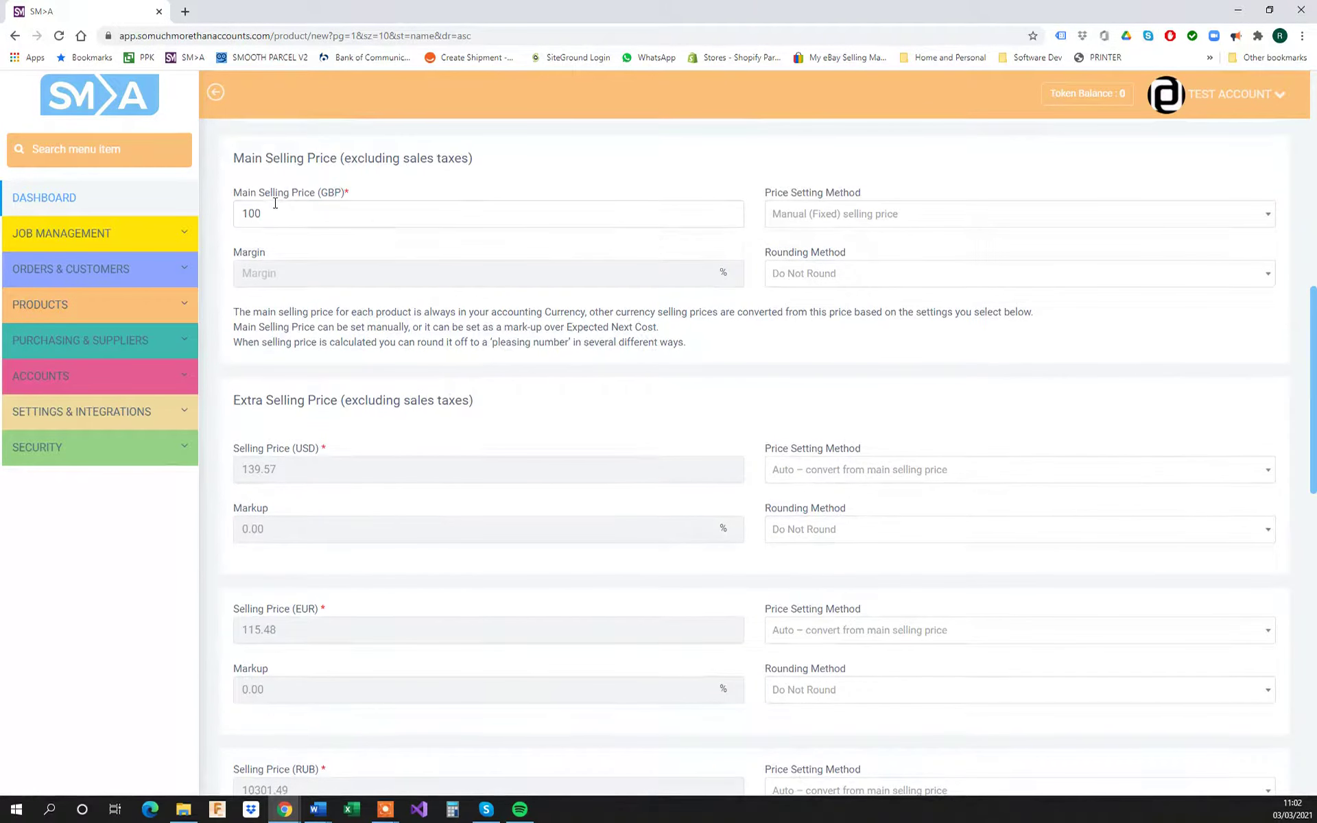
{"action": "mouse_move", "coordinate": [334, 202]}
{"action": "scroll", "coordinate": [521, 422], "scroll_direction": "down", "scroll_amount": 4}
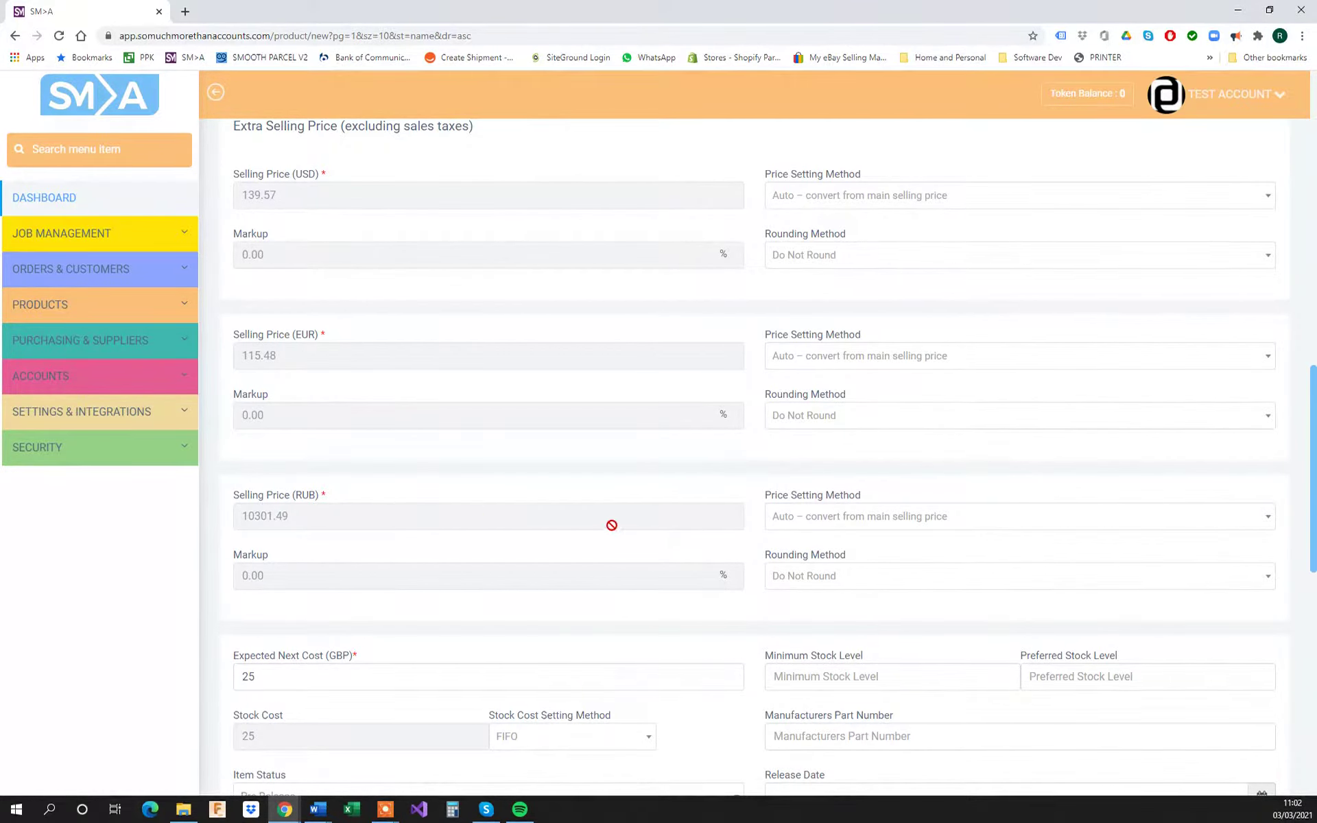
Add the red squirrel picture (71928844-a-red-squirrel-with-a-fluffy-tail) from the etail suppoort web site folder as the product's photo
{"action": "scroll", "coordinate": [617, 518], "scroll_direction": "down", "scroll_amount": 9}
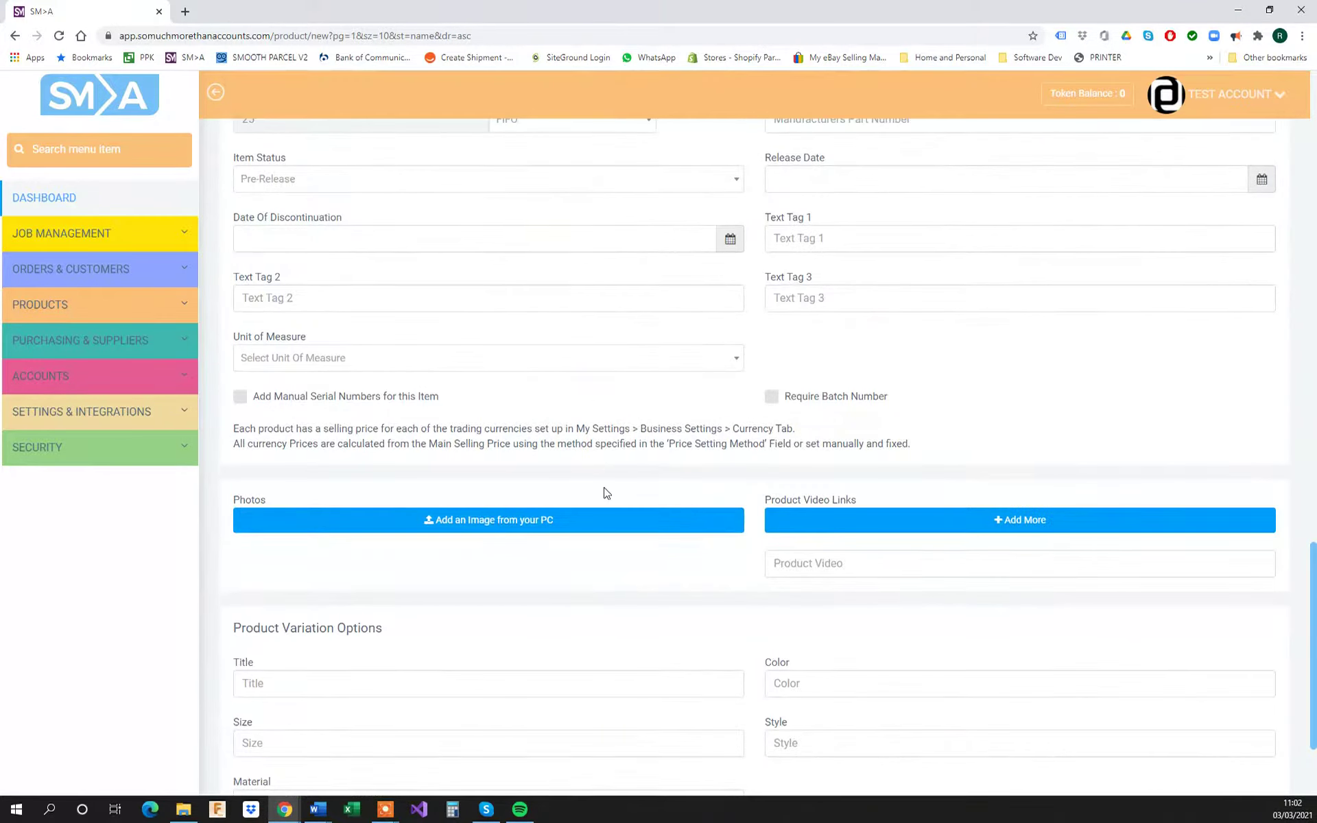
{"action": "scroll", "coordinate": [603, 412], "scroll_direction": "down", "scroll_amount": 2}
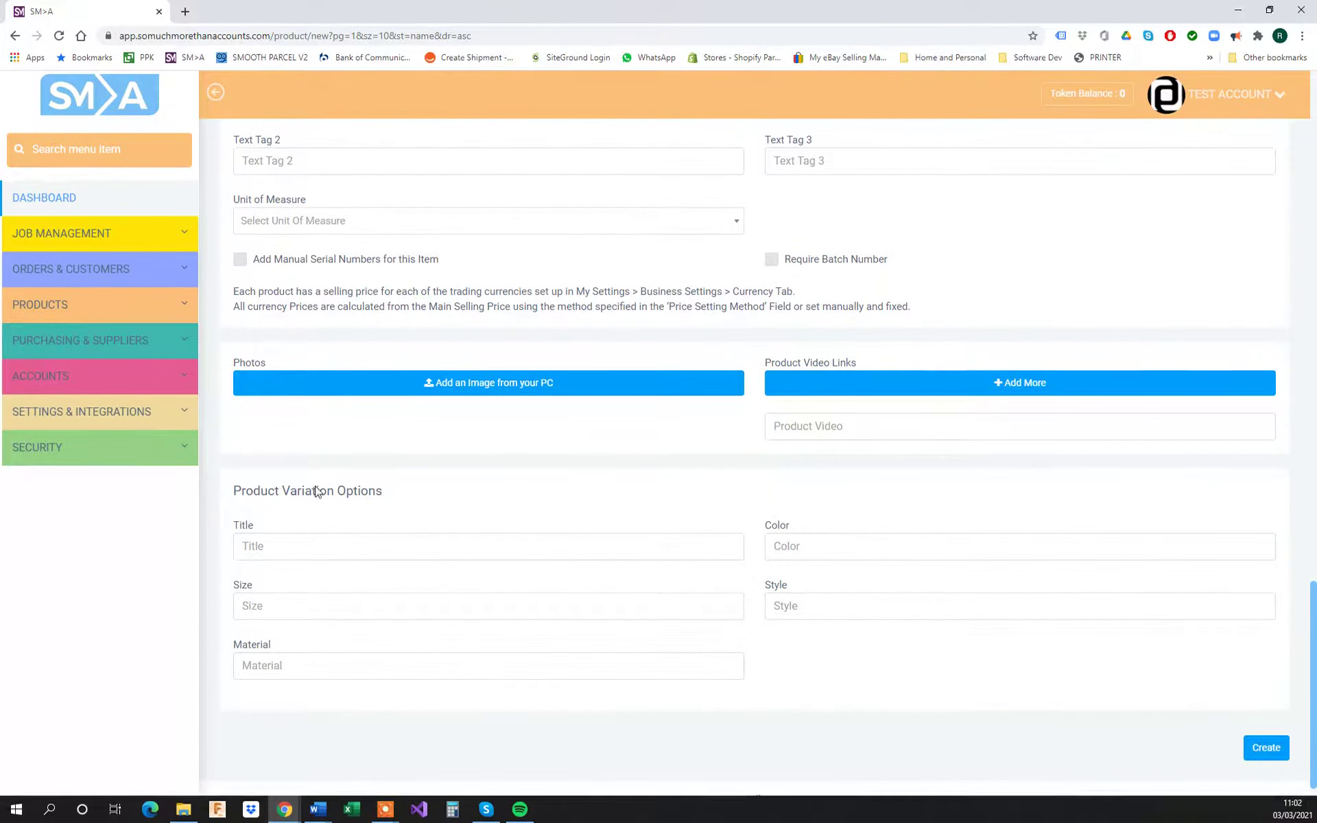
{"action": "left_click", "coordinate": [548, 383]}
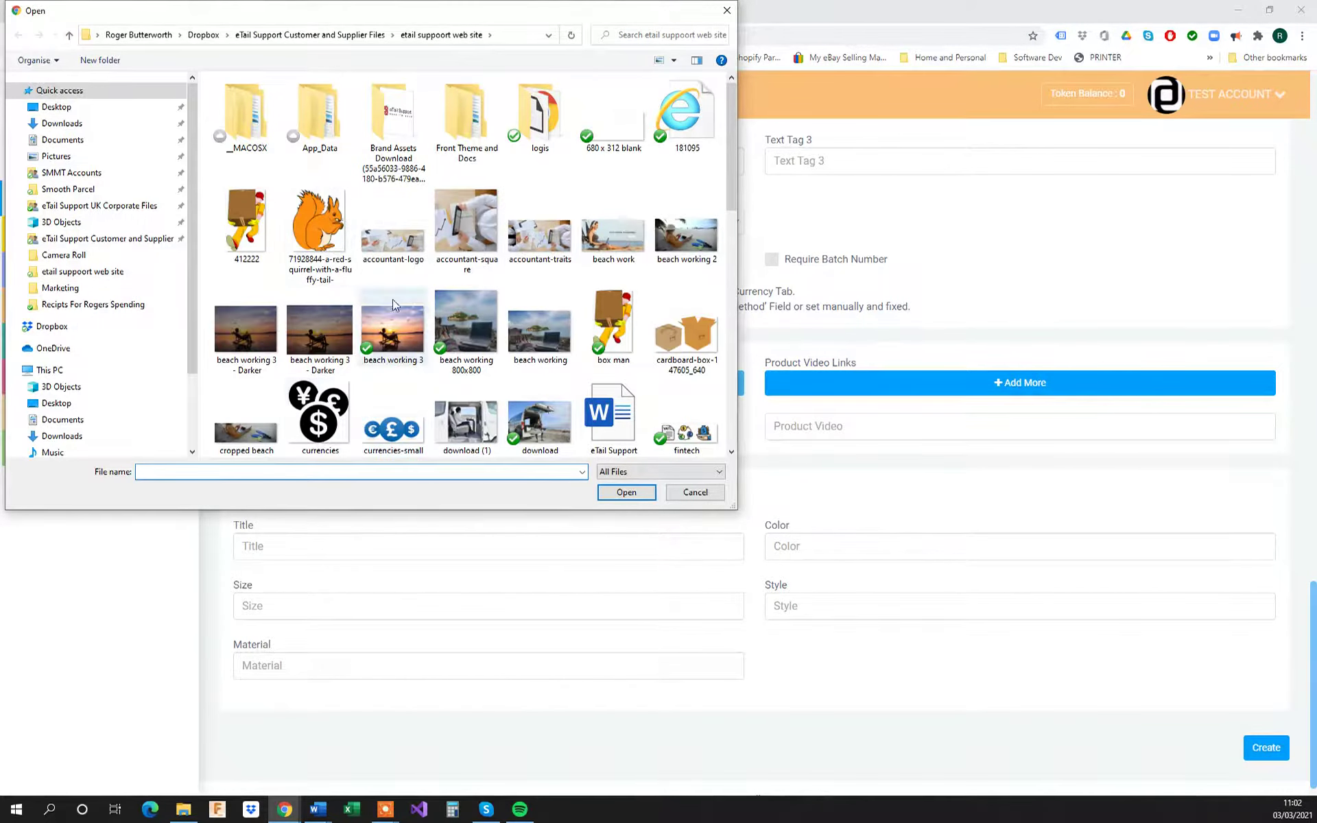
{"action": "left_click", "coordinate": [319, 239]}
{"action": "double_click", "coordinate": [319, 239]}
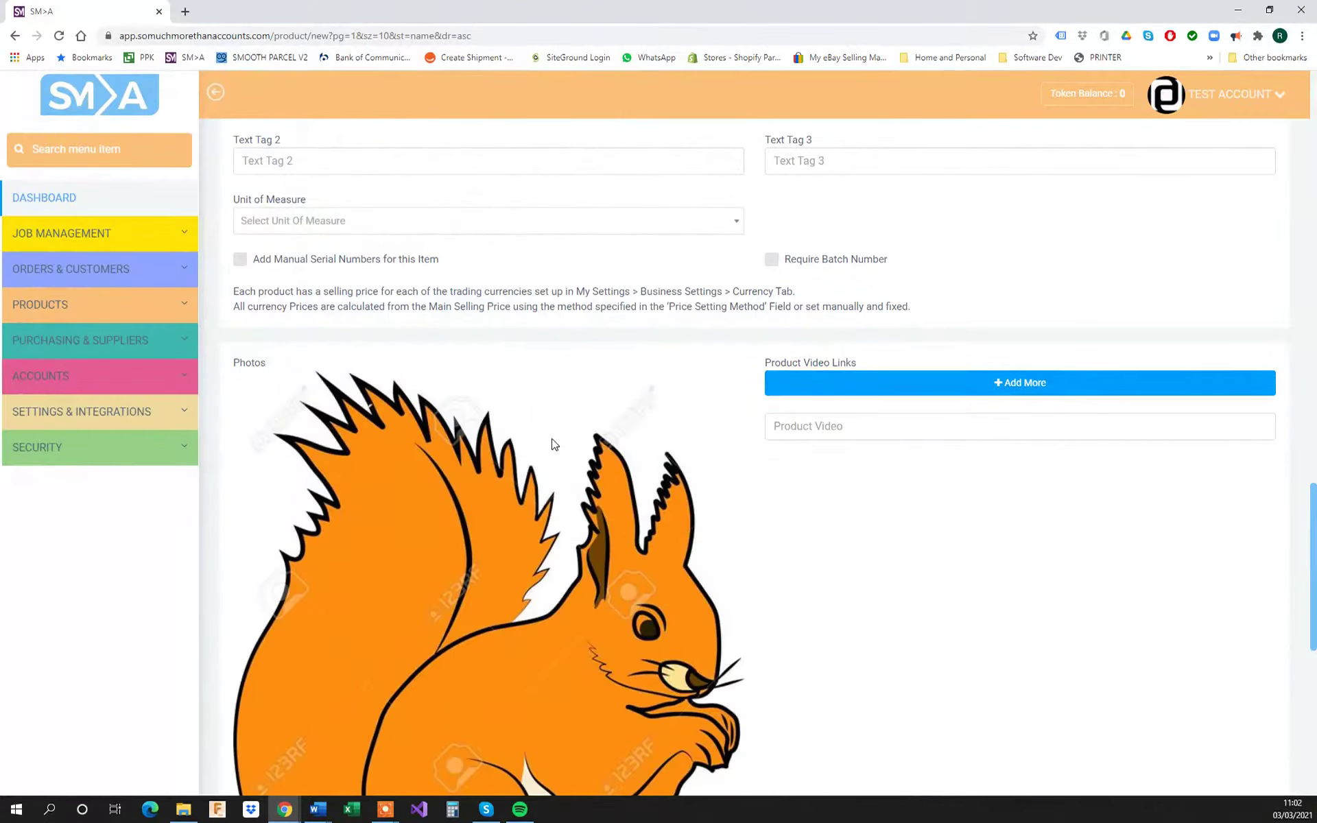
{"action": "scroll", "coordinate": [556, 429], "scroll_direction": "down", "scroll_amount": 4}
{"action": "scroll", "coordinate": [529, 344], "scroll_direction": "up", "scroll_amount": 4}
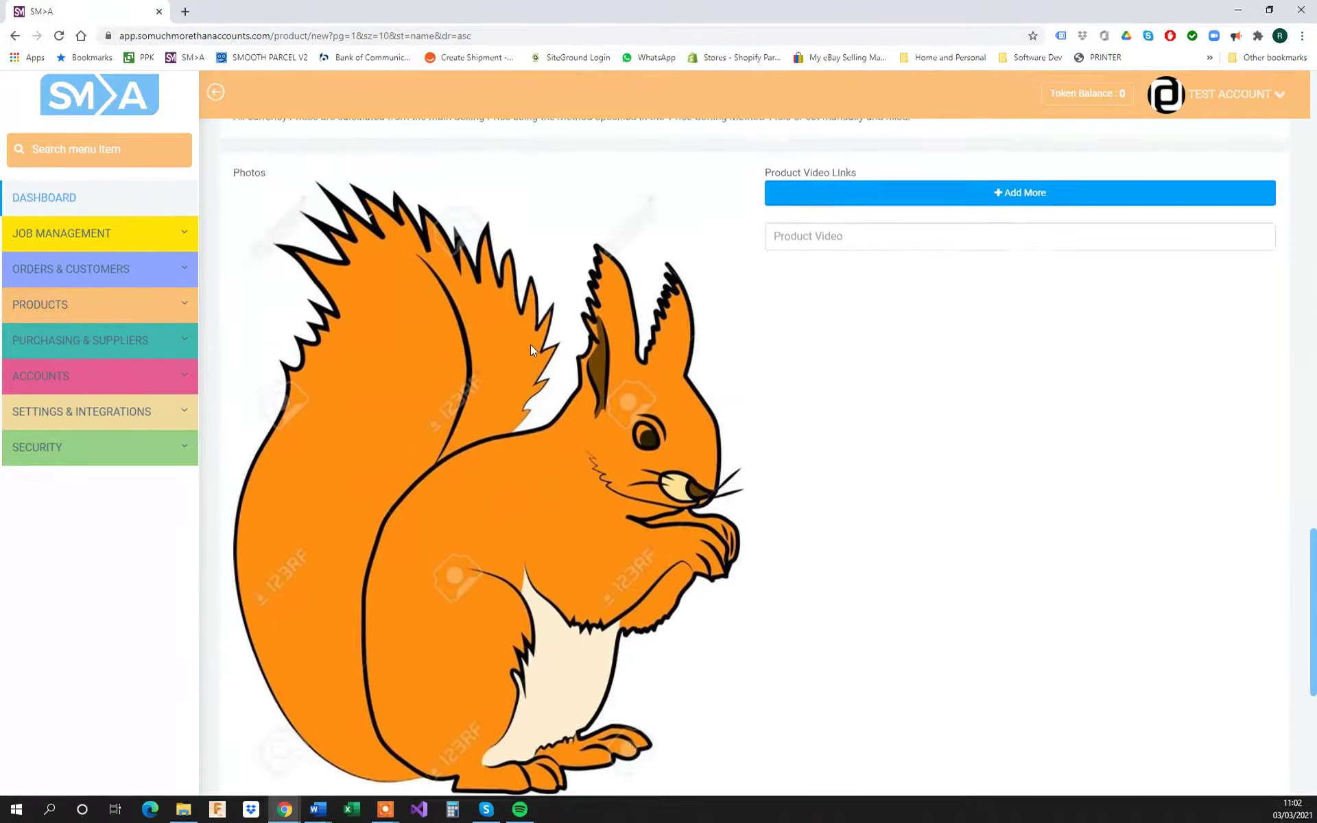
Create the product record from the completed form, leaving the product variation options blank
{"action": "scroll", "coordinate": [557, 452], "scroll_direction": "down", "scroll_amount": 8}
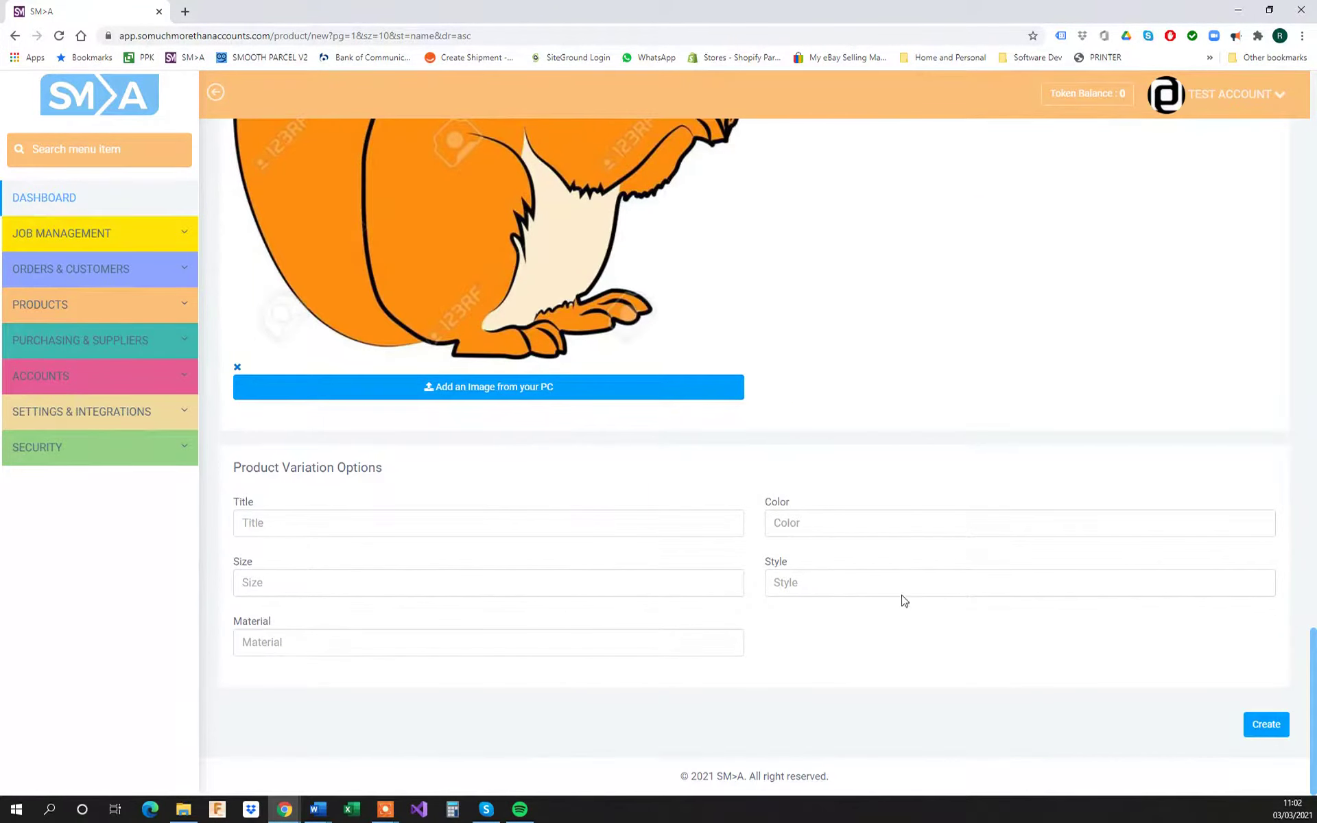
{"action": "left_click", "coordinate": [1274, 728]}
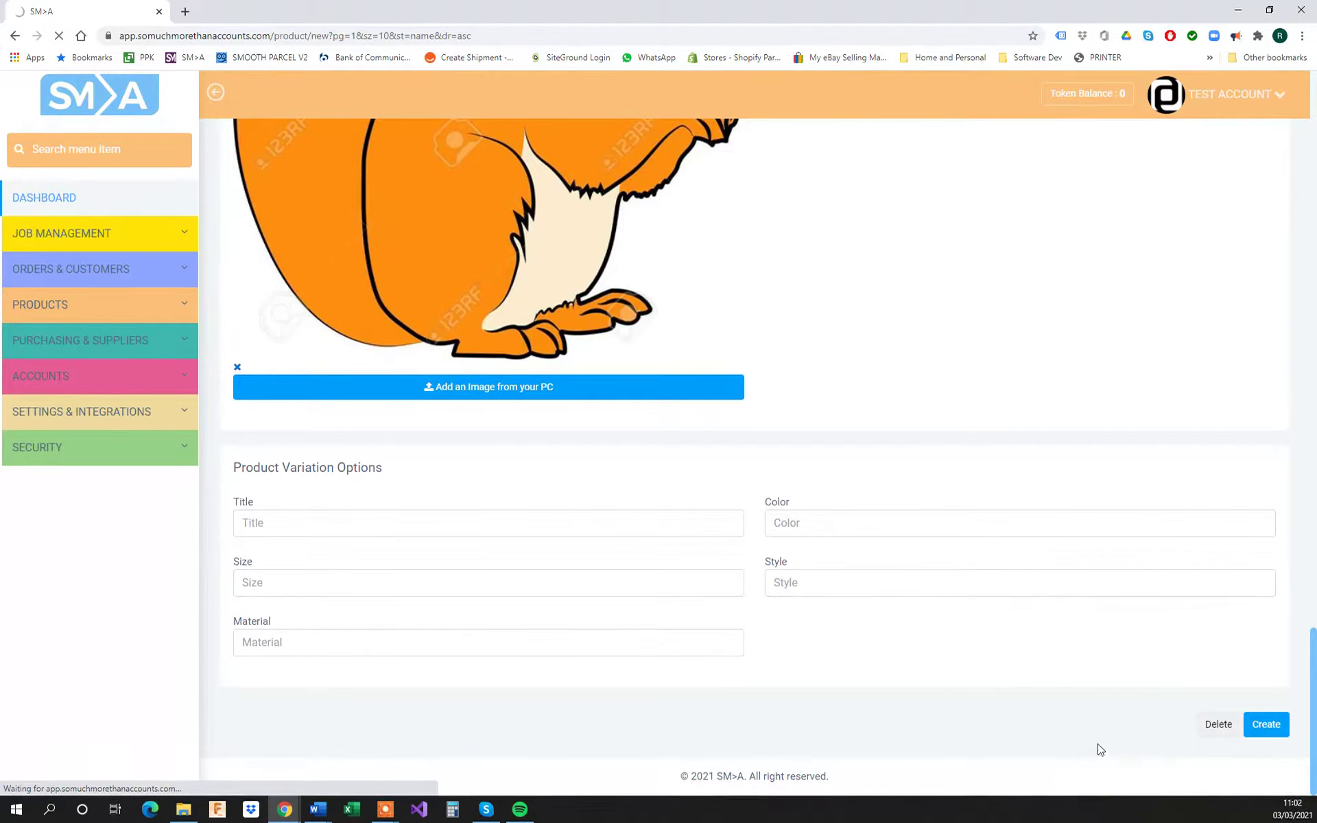
{"action": "scroll", "coordinate": [1067, 700], "scroll_direction": "up", "scroll_amount": 20}
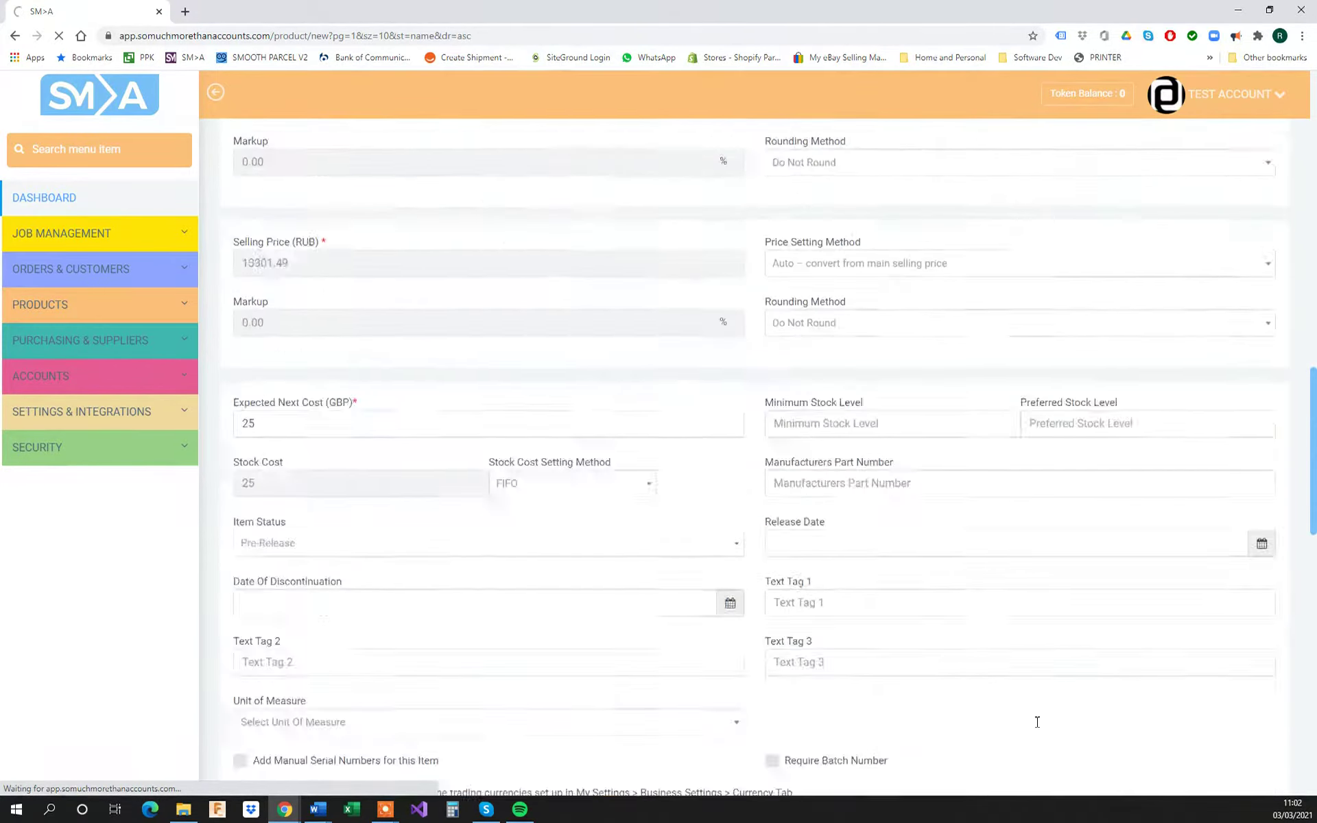
{"action": "scroll", "coordinate": [1049, 700], "scroll_direction": "up", "scroll_amount": 5}
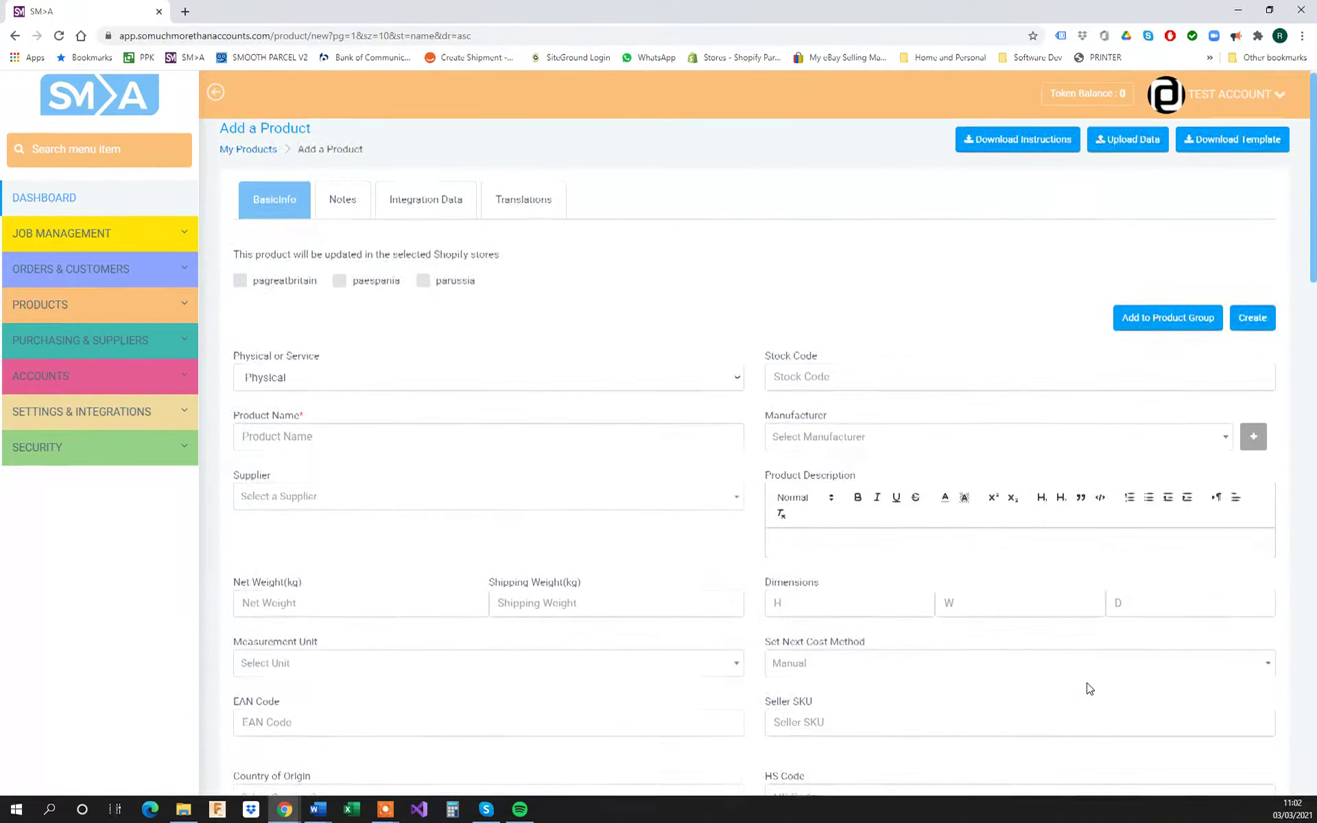